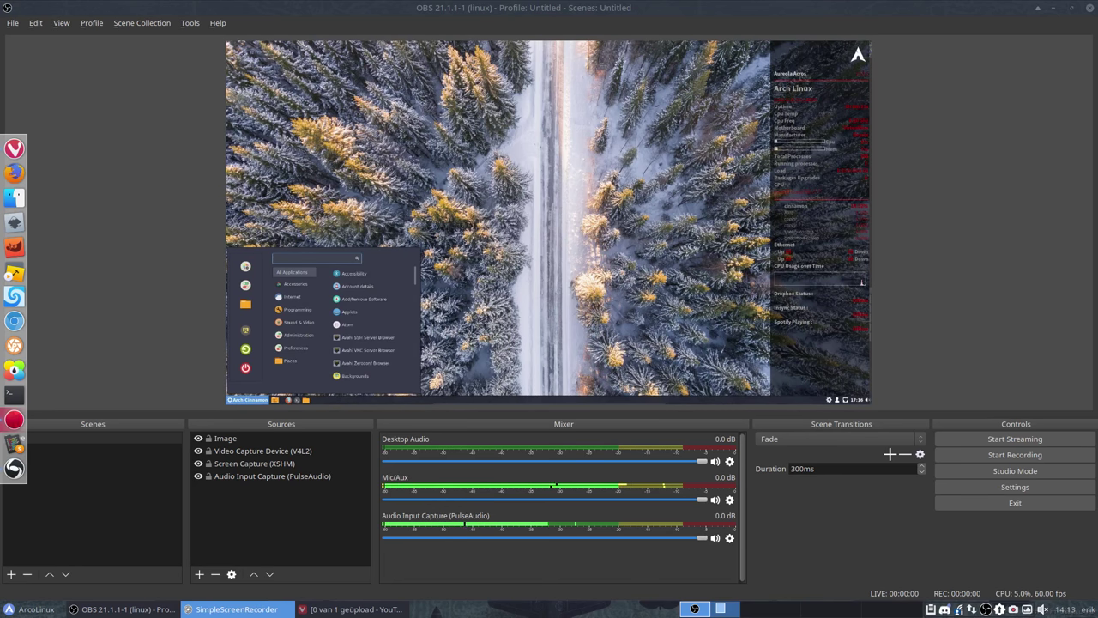
Open OBS Settings and scroll through the General page's output, snapping, tray and studio mode options
{"action": "left_click", "coordinate": [124, 283]}
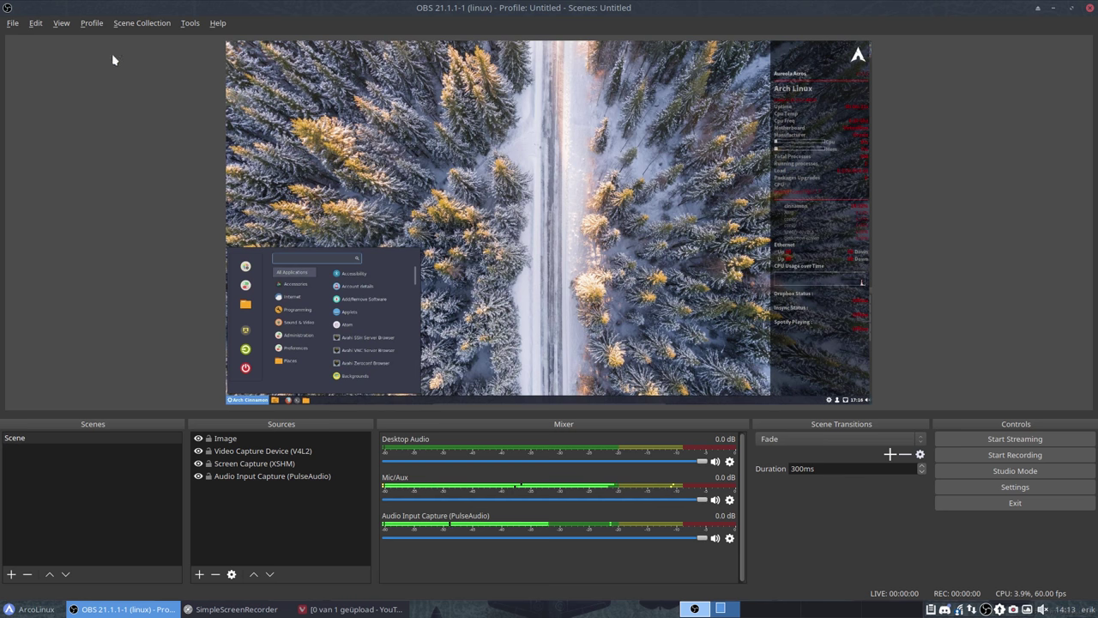
{"action": "left_click", "coordinate": [1033, 488]}
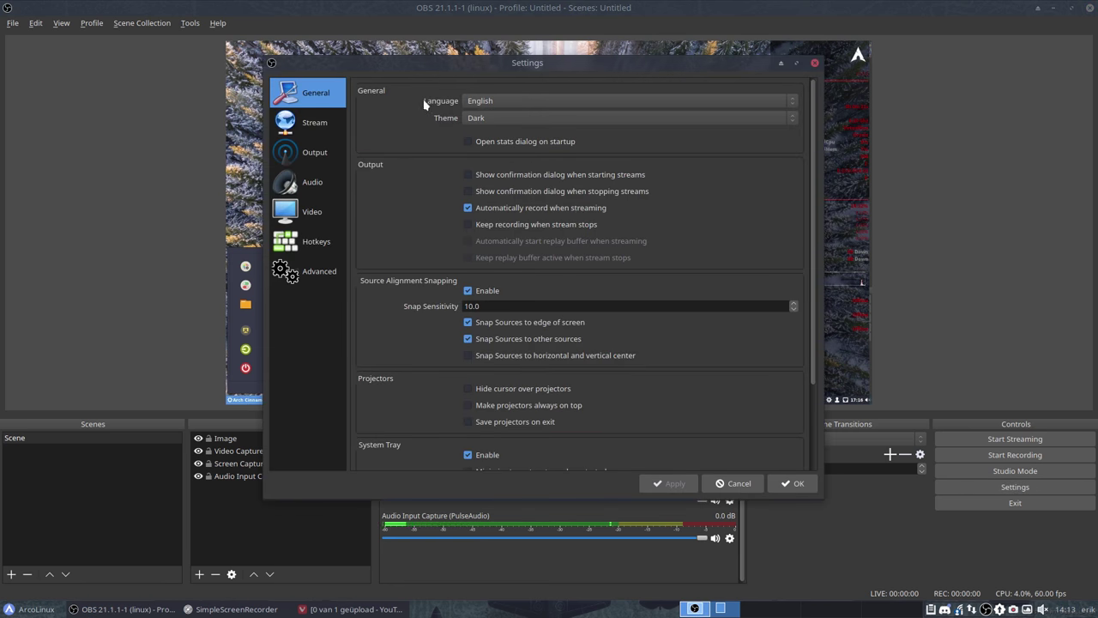
{"action": "mouse_move", "coordinate": [454, 64]}
{"action": "left_mouse_down"}
{"action": "mouse_move", "coordinate": [461, 51]}
{"action": "mouse_move", "coordinate": [444, 53]}
{"action": "left_mouse_up"}
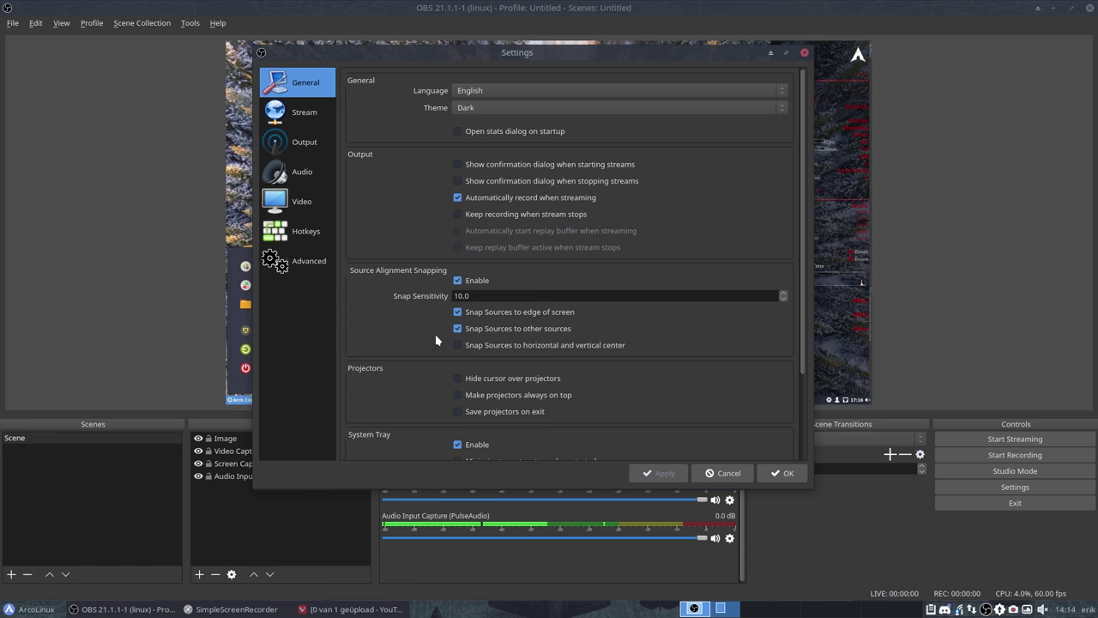
{"action": "scroll", "coordinate": [435, 334], "scroll_direction": "down", "scroll_amount": 4}
{"action": "scroll", "coordinate": [411, 352], "scroll_direction": "down", "scroll_amount": 3}
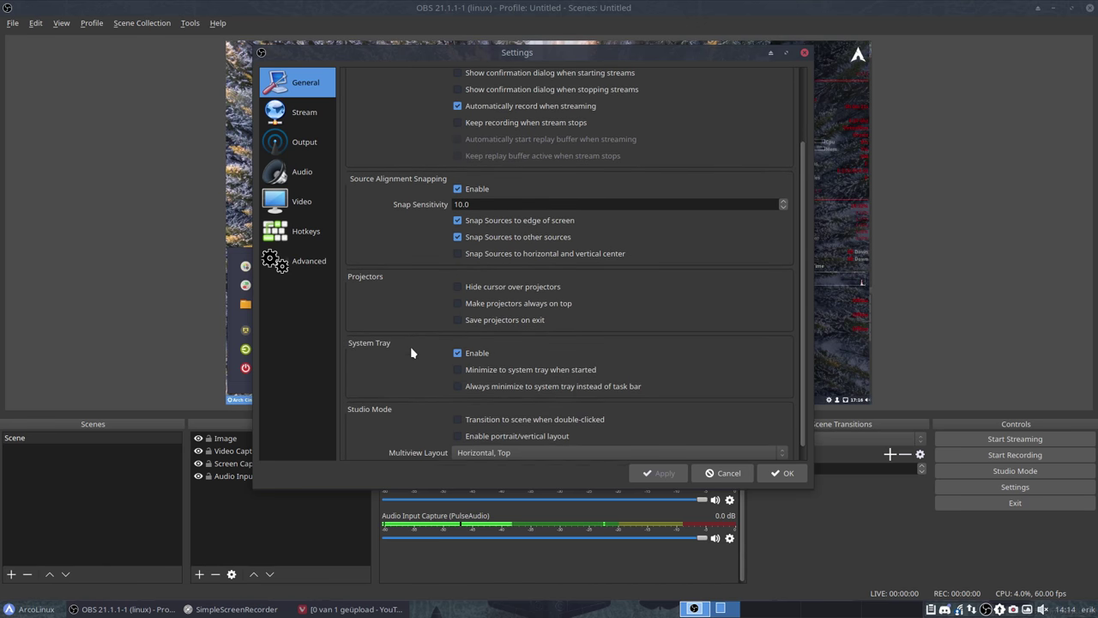
On the Stream page, keep Streaming Services with YouTube / YouTube Gaming as the service
{"action": "left_click", "coordinate": [306, 120]}
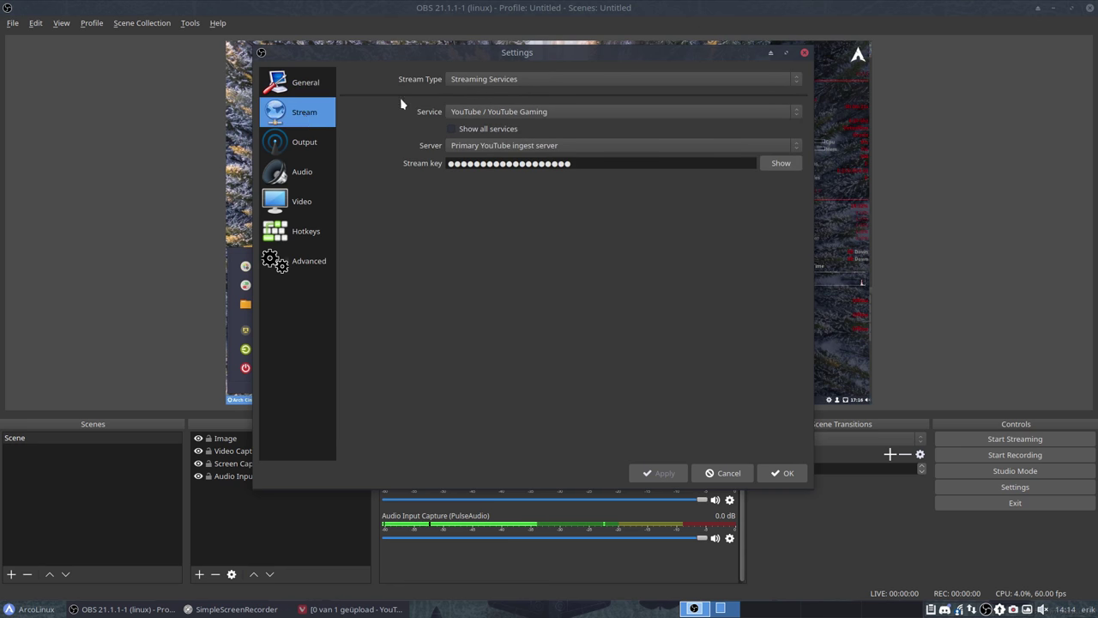
{"action": "left_click", "coordinate": [485, 82]}
{"action": "left_click", "coordinate": [485, 83]}
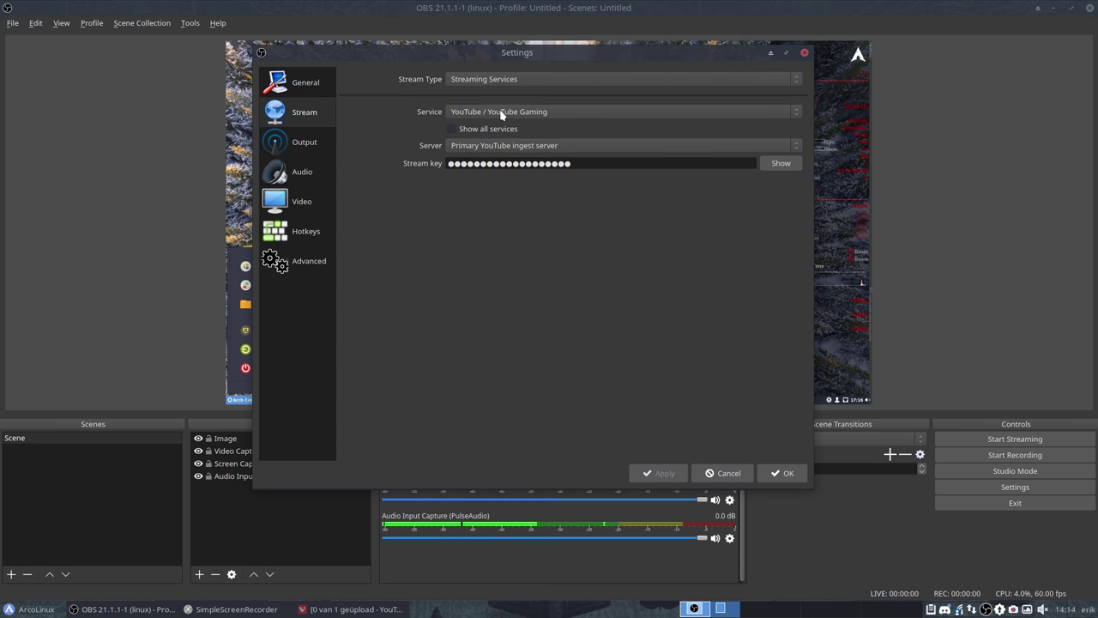
{"action": "left_click", "coordinate": [503, 113]}
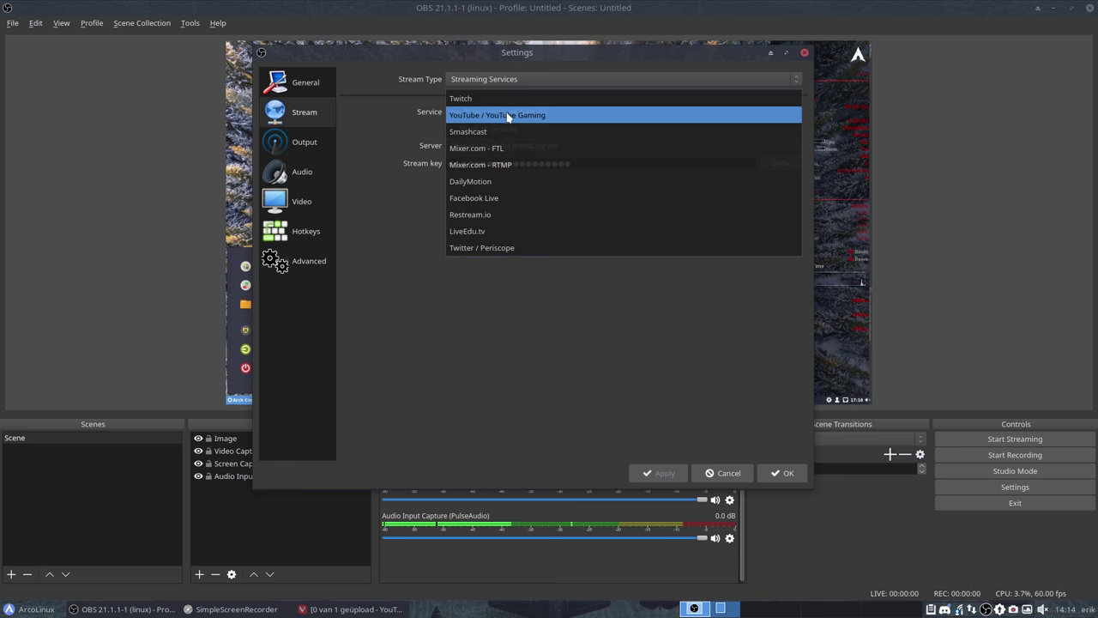
{"action": "left_click", "coordinate": [507, 117]}
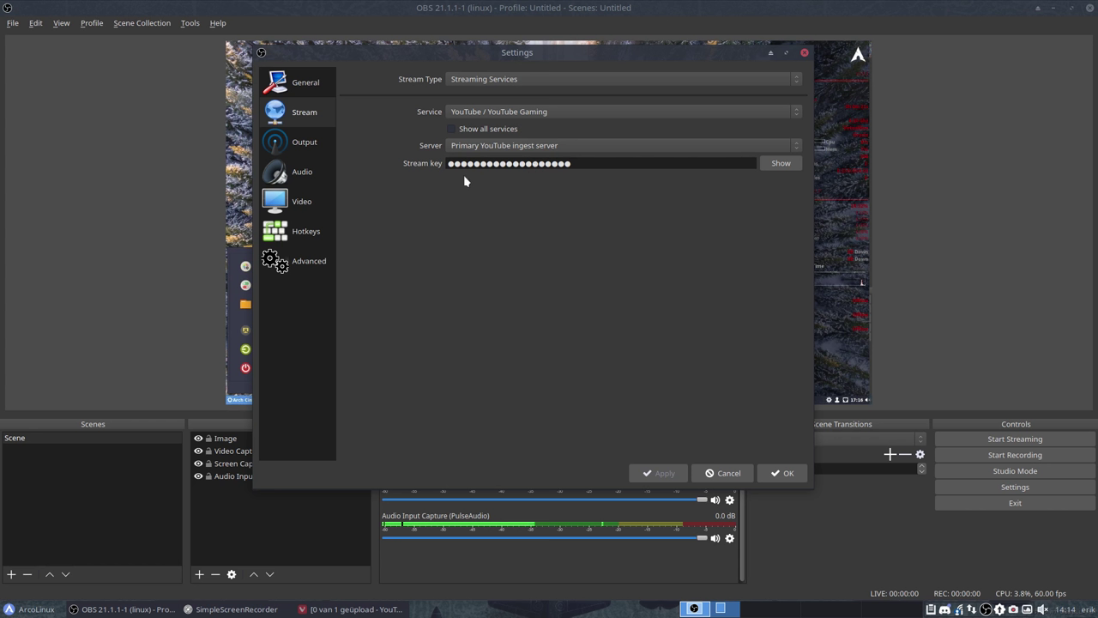
Review the Output page: video bitrate 2500, Software (x264) encoder, and the recording path
{"action": "left_click", "coordinate": [310, 147]}
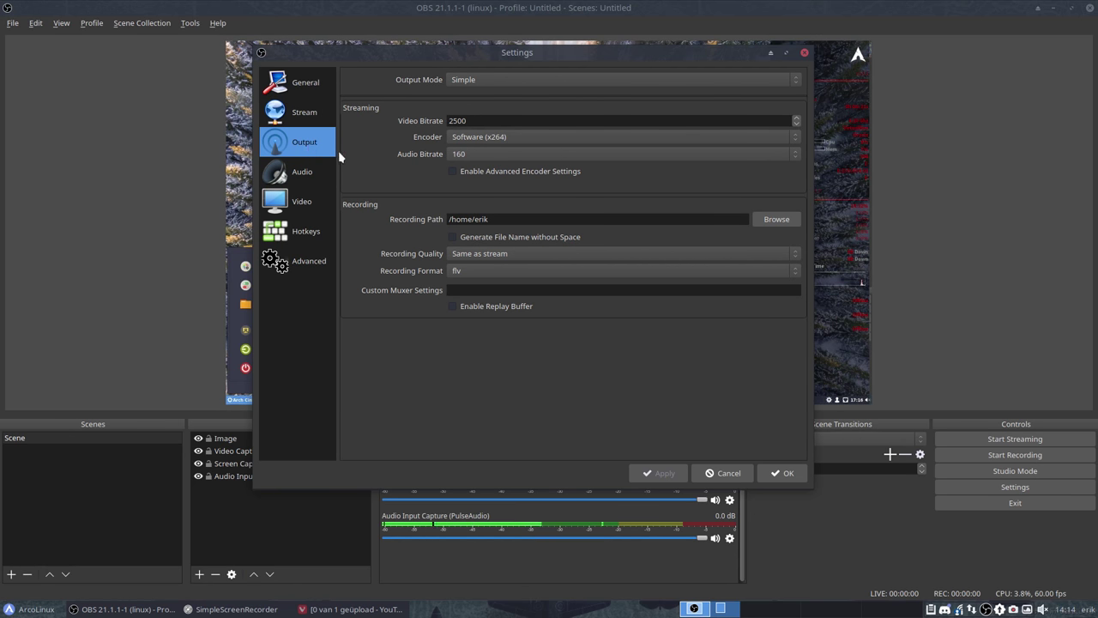
{"action": "left_click", "coordinate": [497, 122]}
{"action": "left_click", "coordinate": [508, 138]}
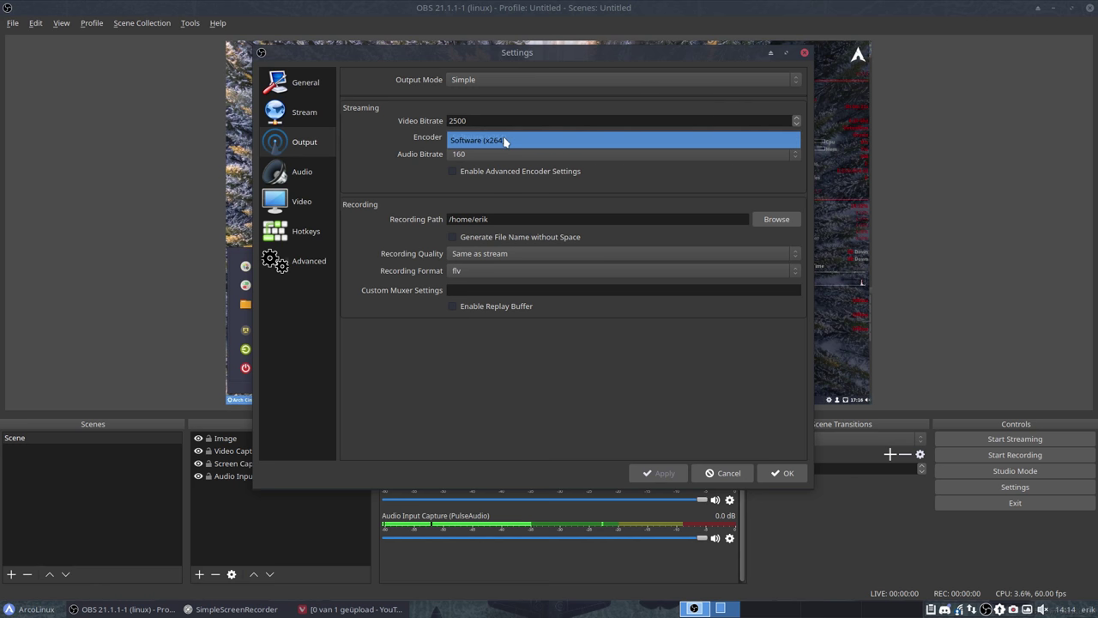
{"action": "left_click", "coordinate": [504, 139]}
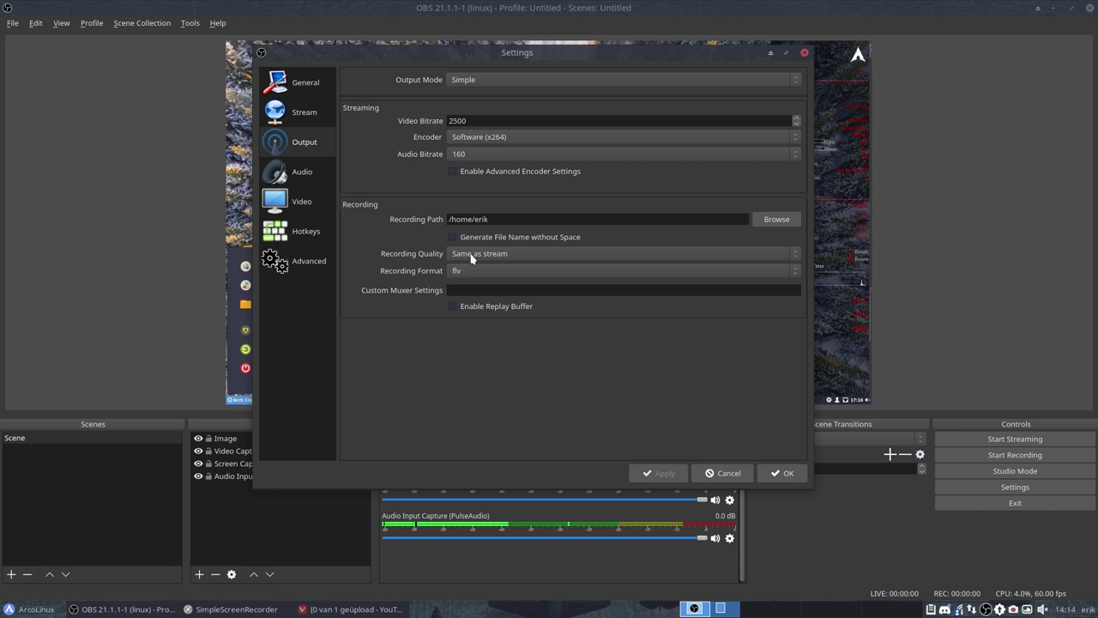
{"action": "left_click", "coordinate": [494, 219]}
{"action": "mouse_move", "coordinate": [0, 309]}
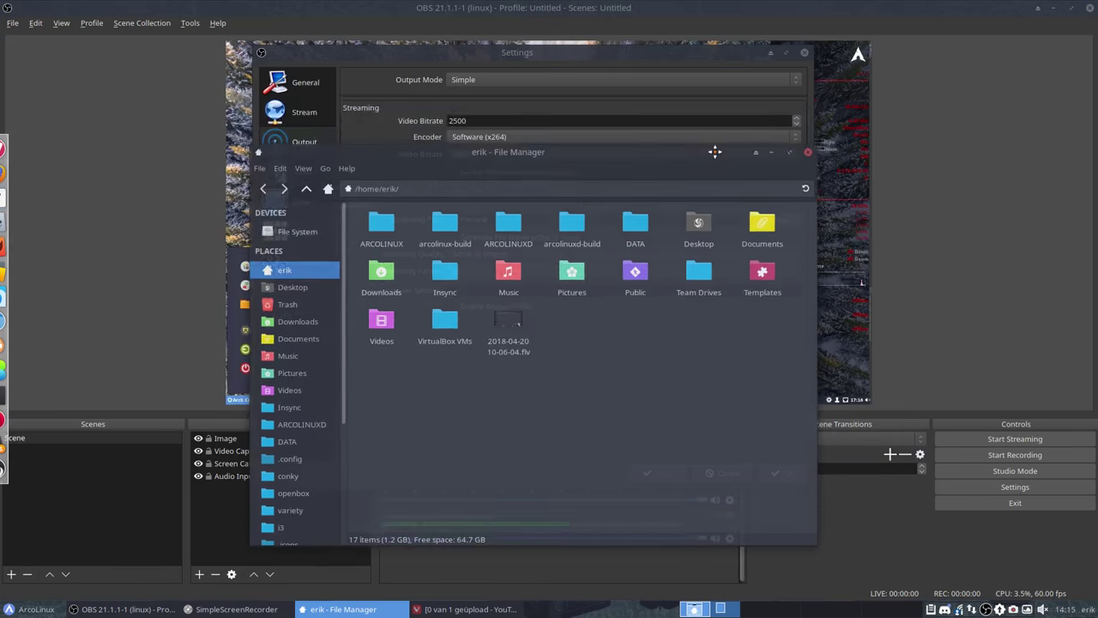
{"action": "left_click_drag", "start_coordinate": [713, 149], "coordinate": [647, 75]}
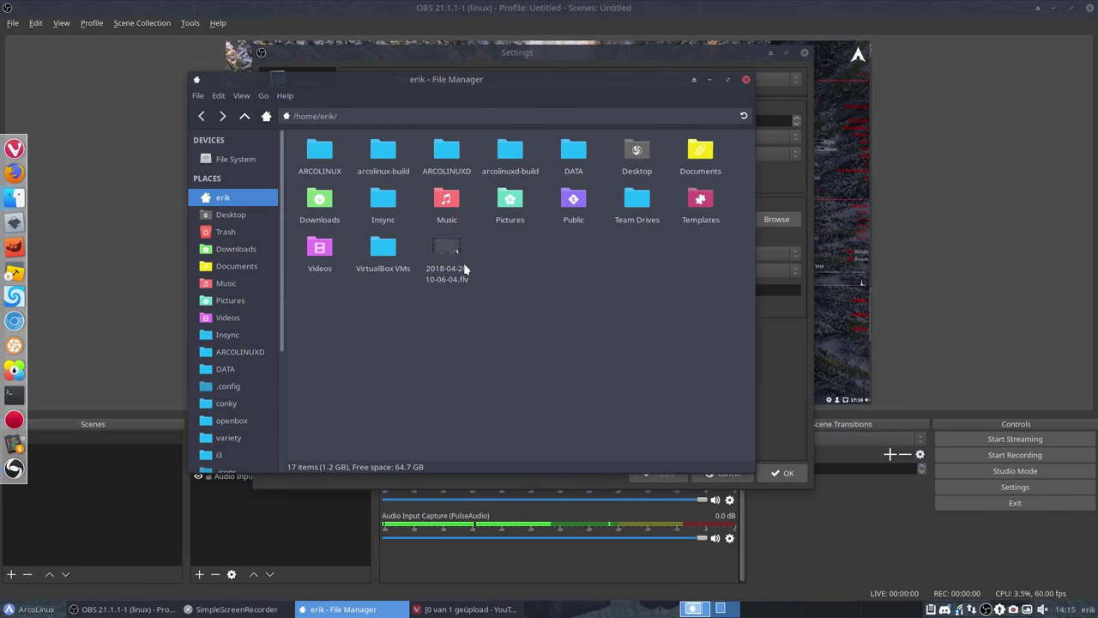
{"action": "left_click", "coordinate": [448, 251]}
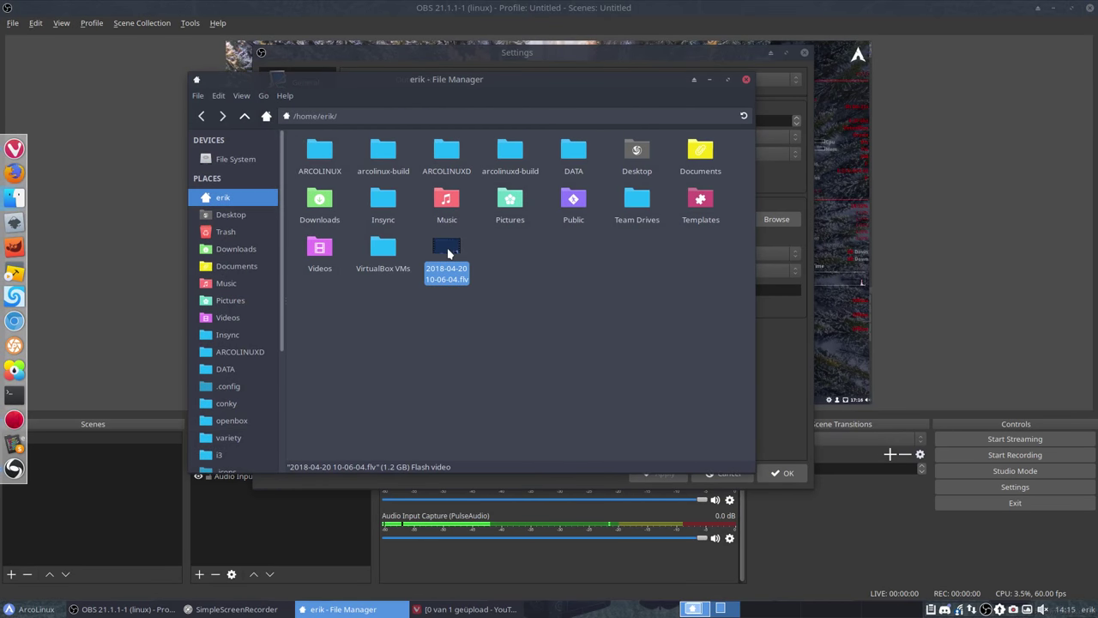
Close the file manager and bring back the Settings window maximized
{"action": "left_click", "coordinate": [746, 81]}
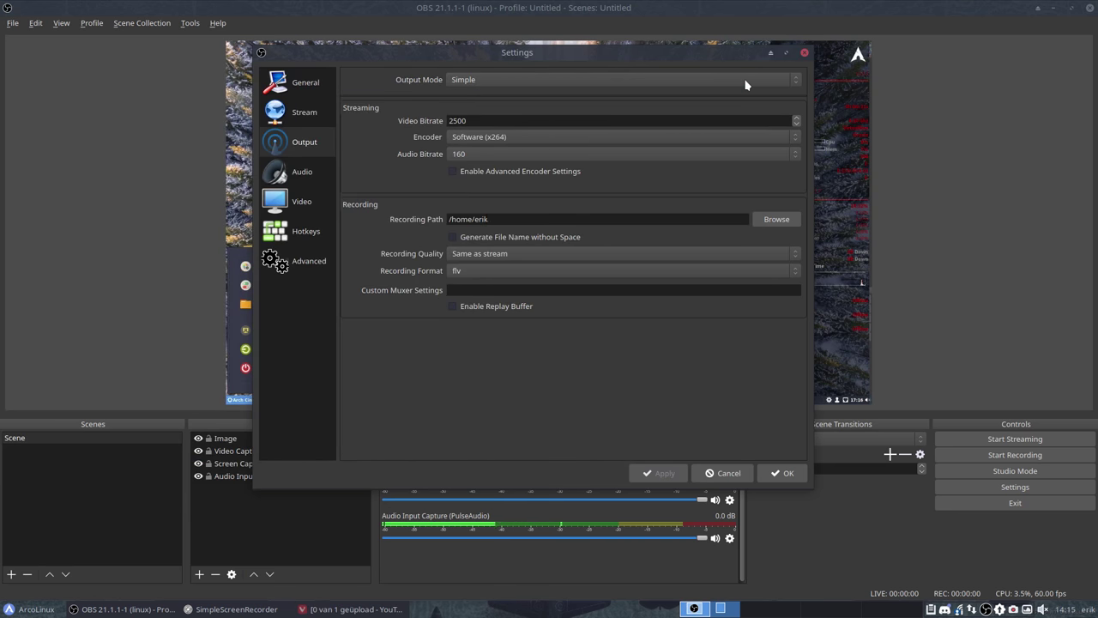
{"action": "key", "text": "Escape"}
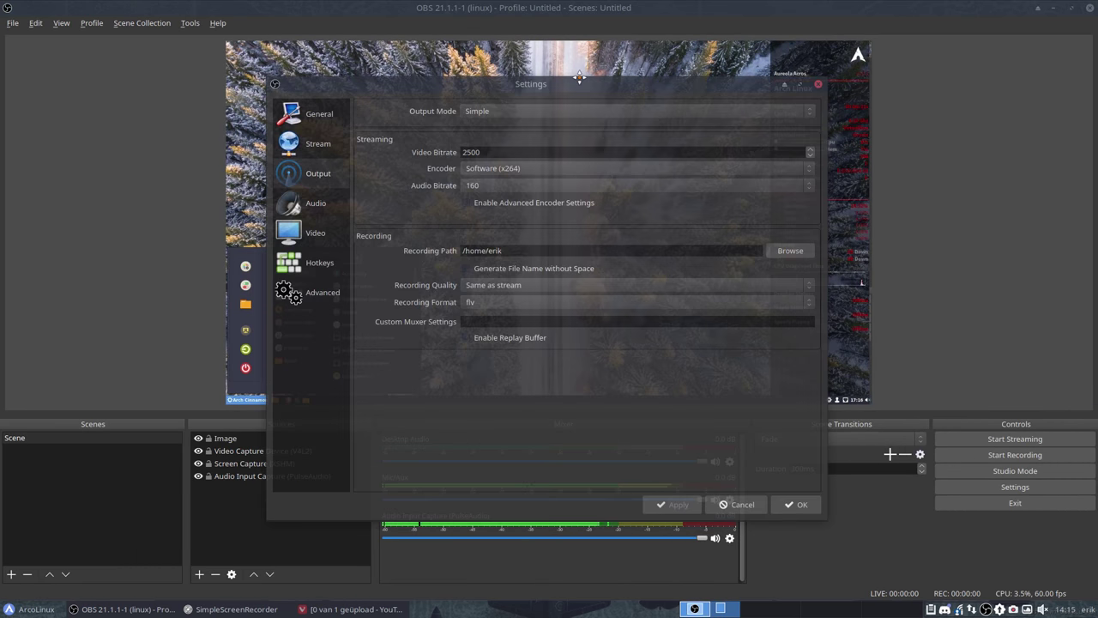
{"action": "double_click", "coordinate": [578, 78]}
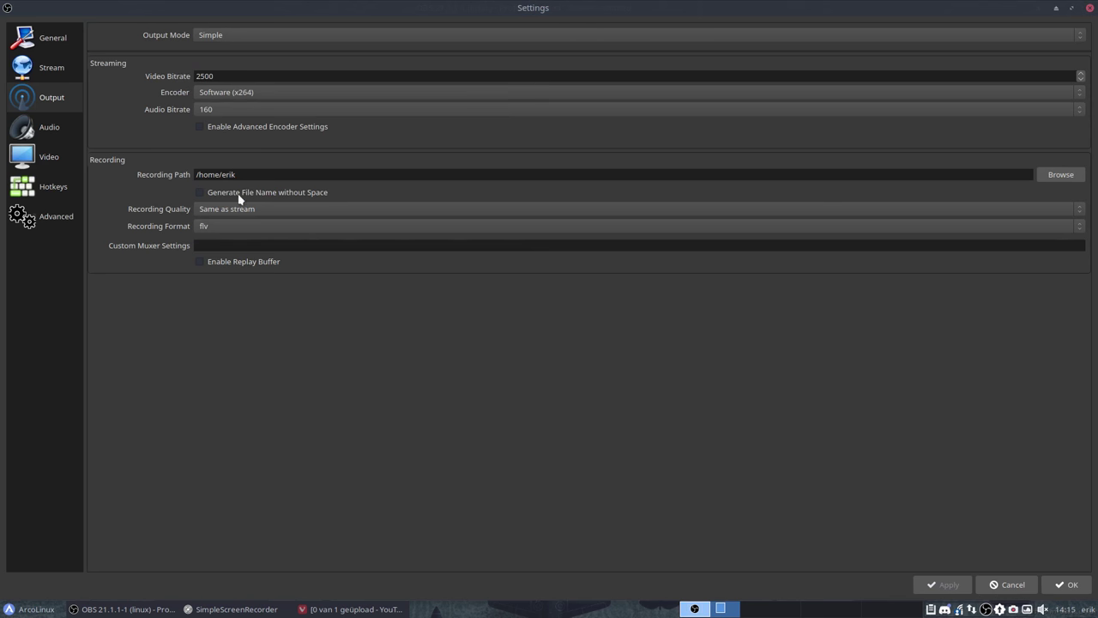
Switch Recording Format to mp4, read its warning, then set it back to flv
{"action": "left_click", "coordinate": [206, 227]}
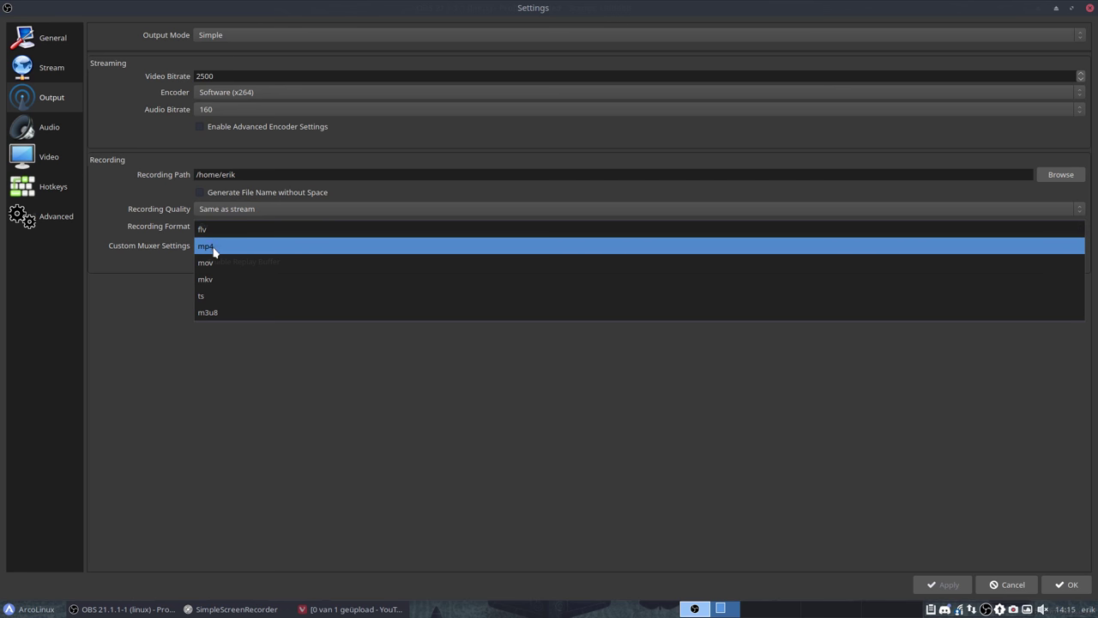
{"action": "left_click", "coordinate": [155, 246]}
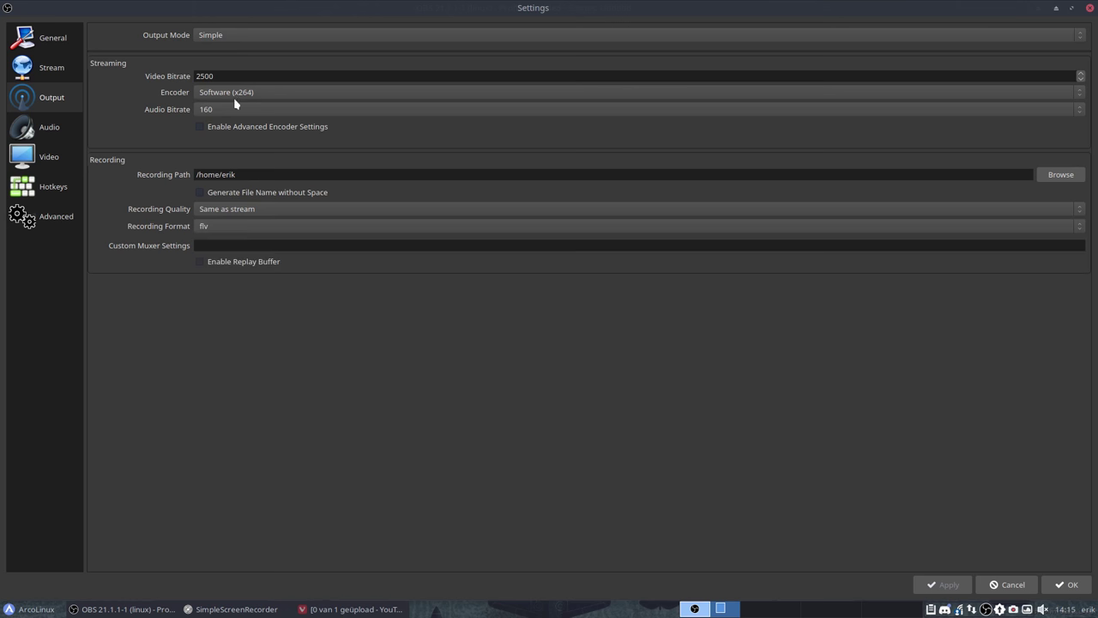
{"action": "left_click", "coordinate": [211, 228]}
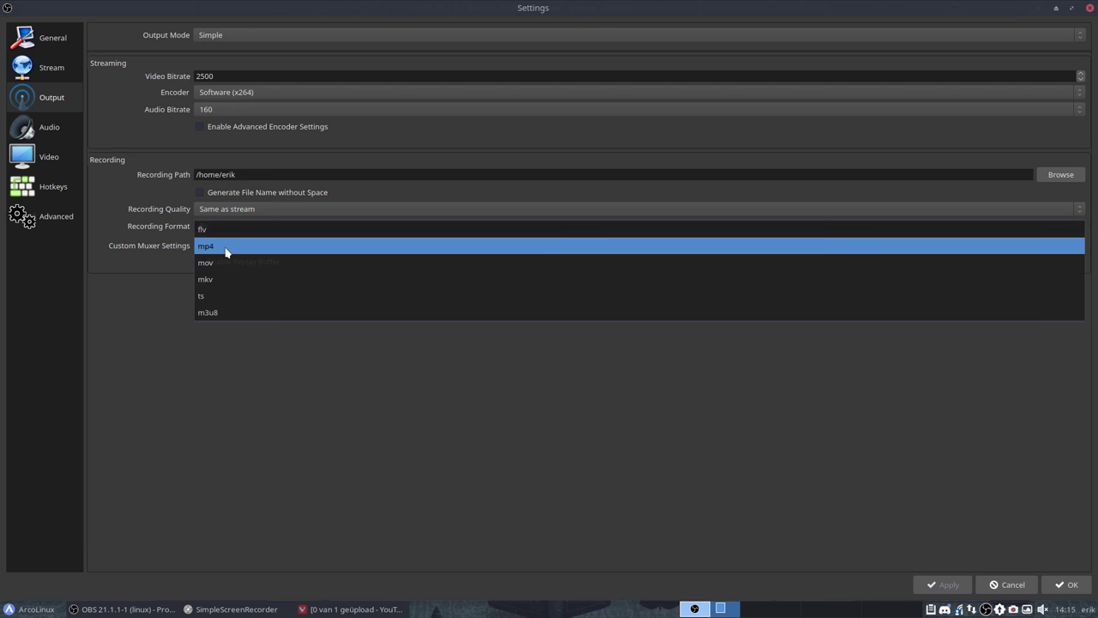
{"action": "left_click", "coordinate": [228, 249]}
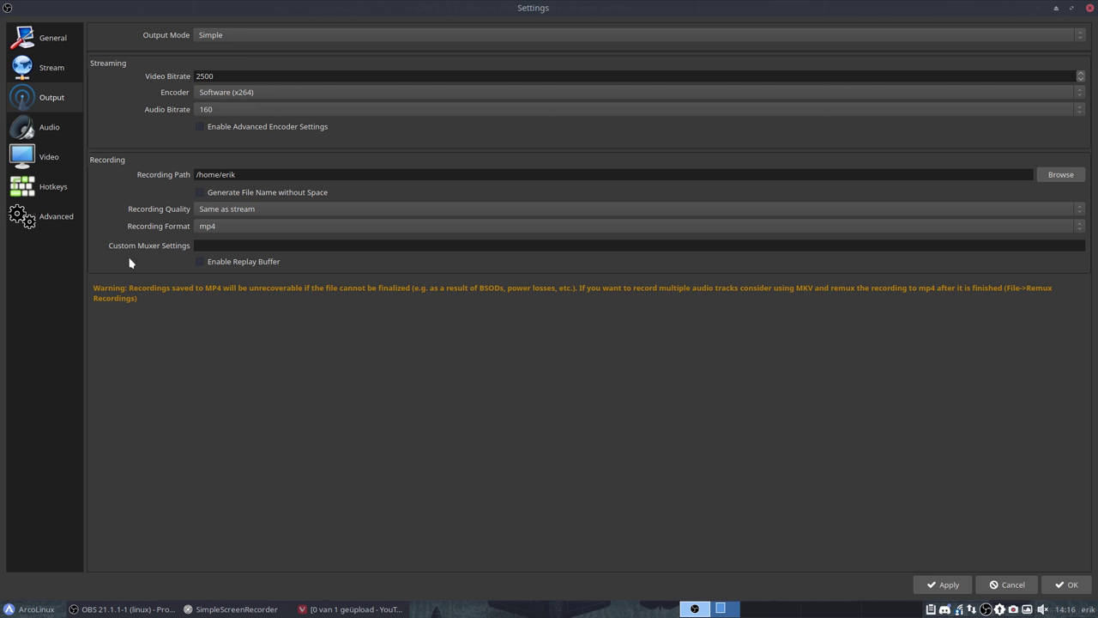
{"action": "left_click", "coordinate": [221, 232]}
{"action": "left_click", "coordinate": [226, 215]}
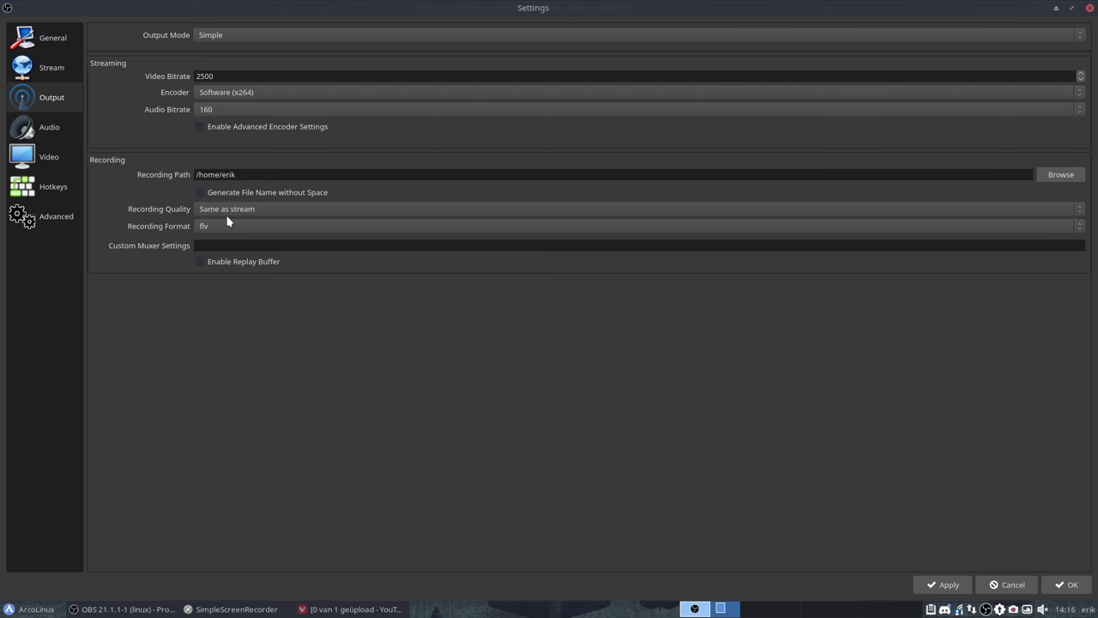
On the Video page, set Output (Scaled) Resolution to 1920x1080 after trying 1440x810 and 1152x648
{"action": "left_click", "coordinate": [44, 128]}
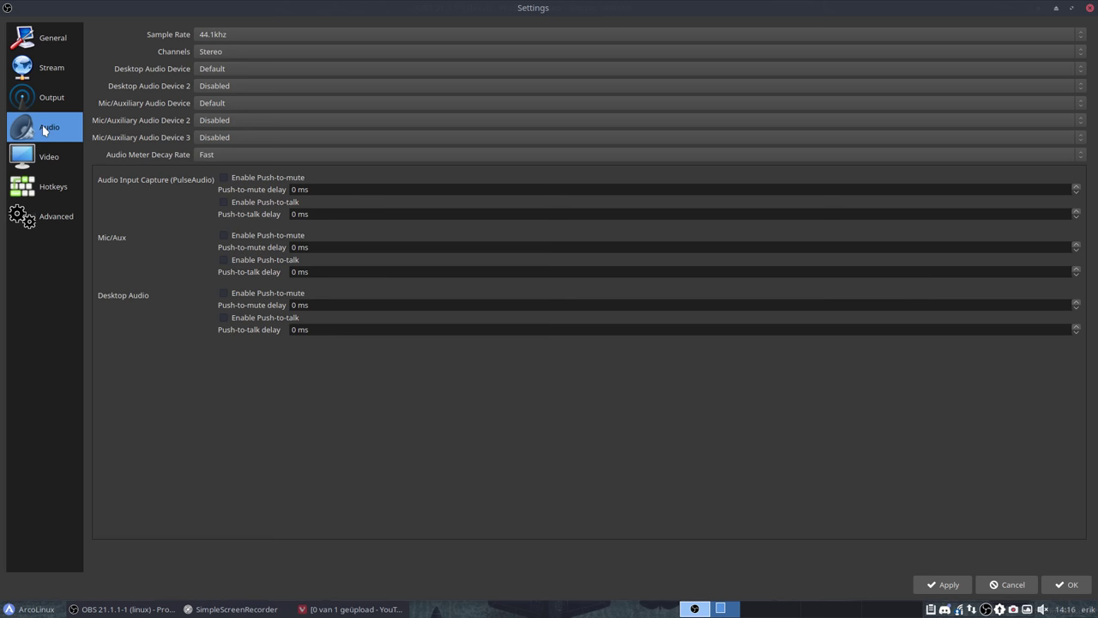
{"action": "left_click", "coordinate": [50, 157]}
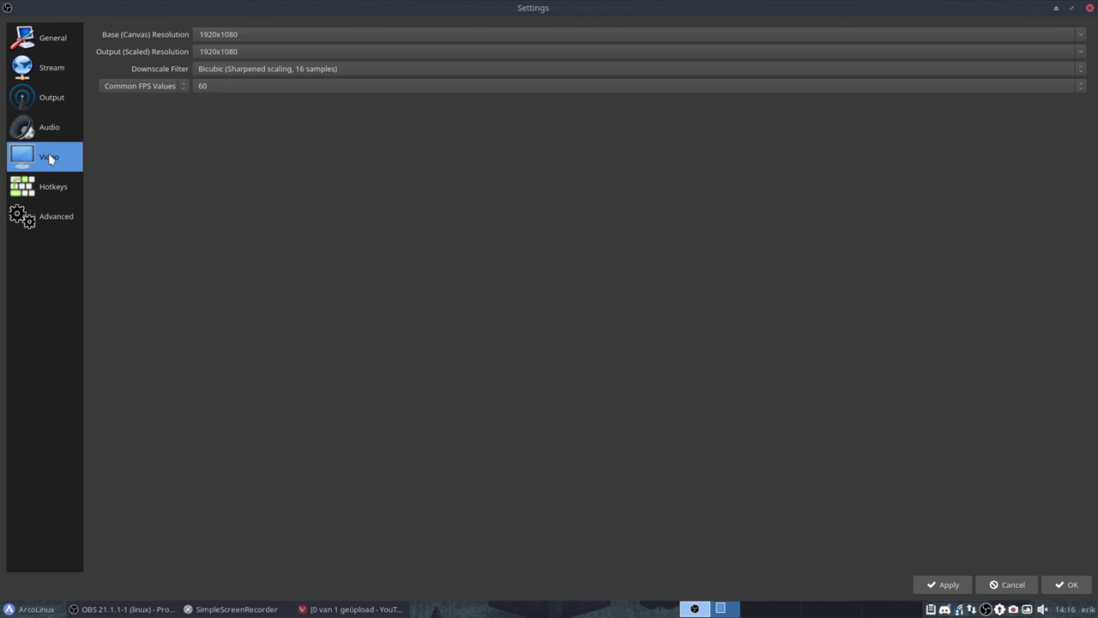
{"action": "left_click", "coordinate": [227, 51]}
{"action": "left_click", "coordinate": [1080, 53]}
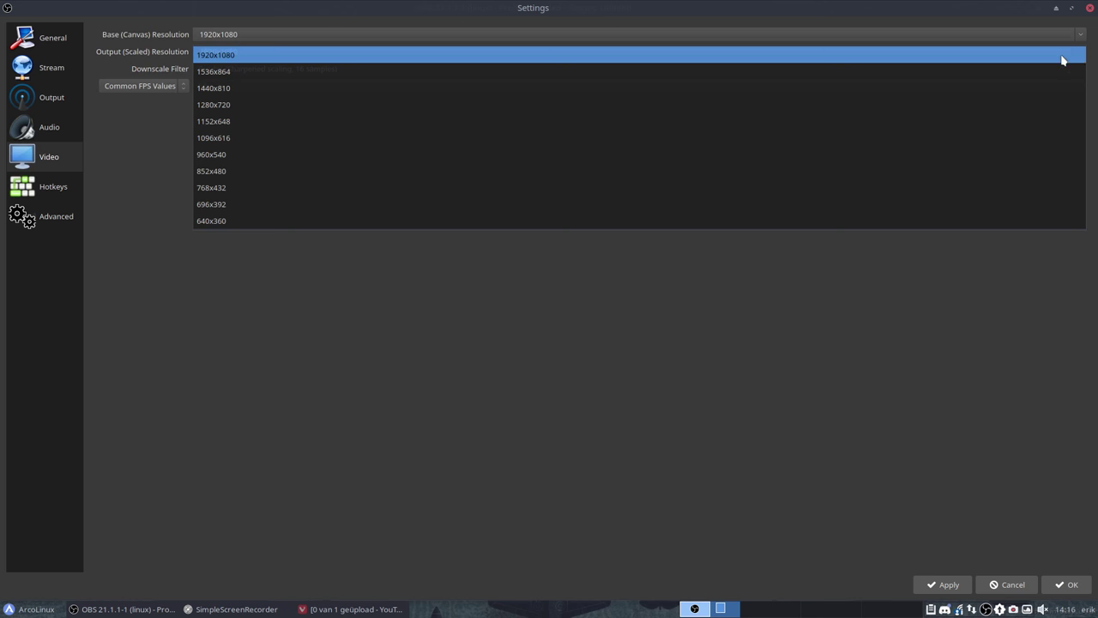
{"action": "left_click", "coordinate": [224, 89]}
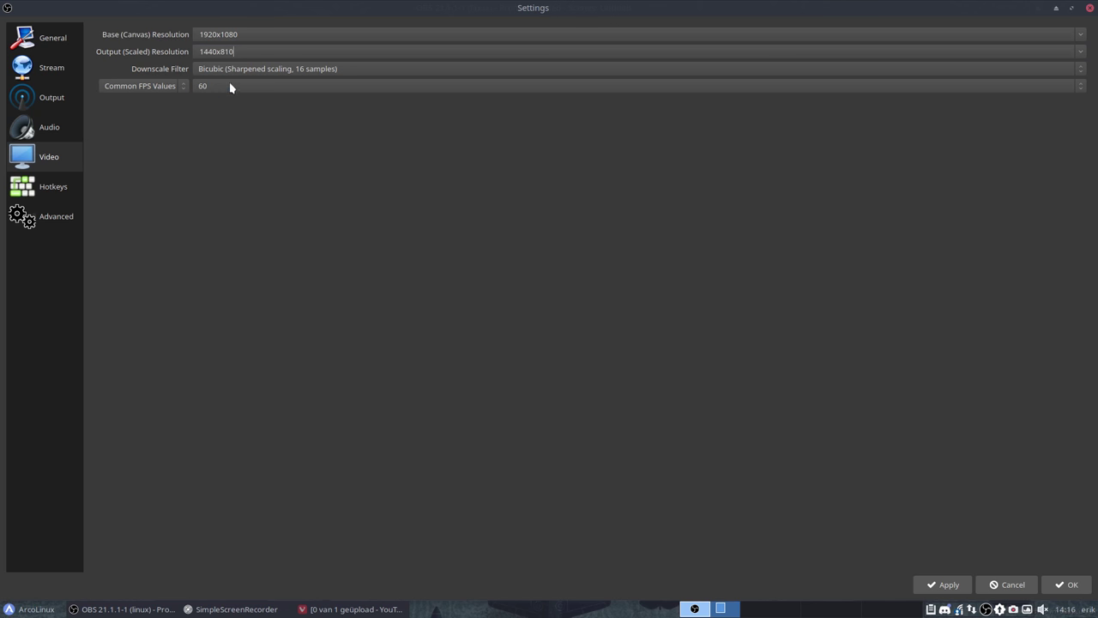
{"action": "left_click", "coordinate": [1079, 53]}
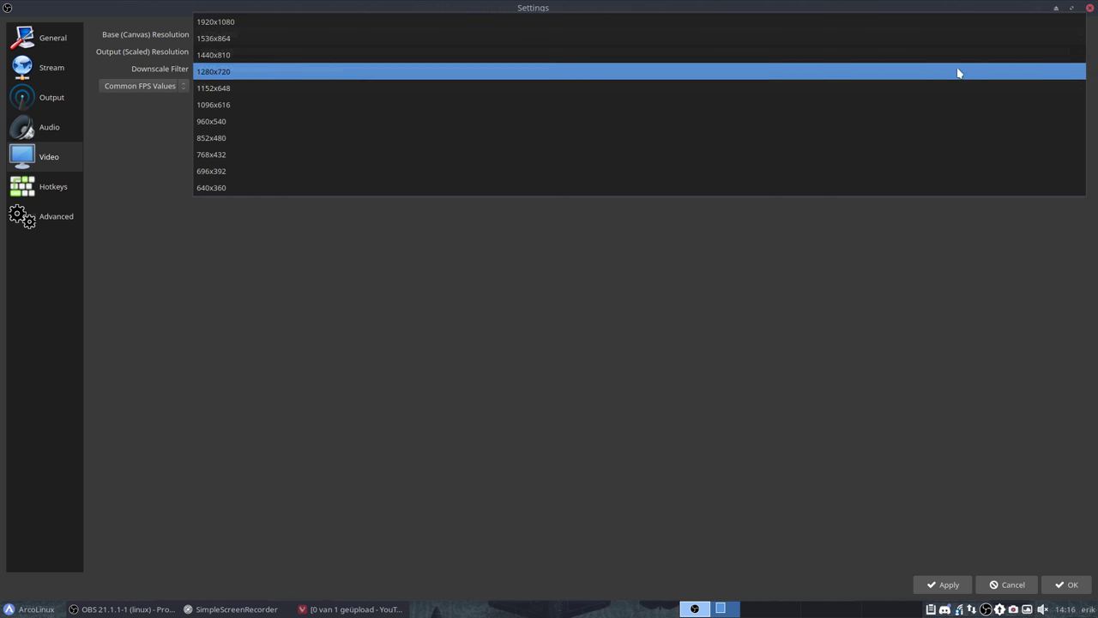
{"action": "left_click", "coordinate": [266, 89]}
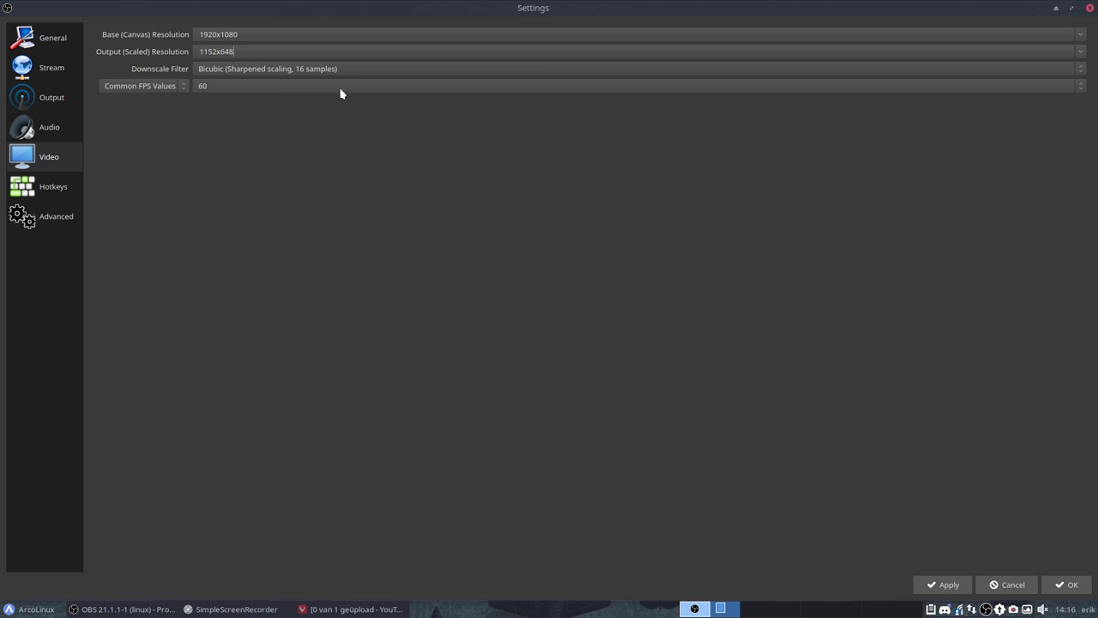
{"action": "left_click", "coordinate": [1080, 53]}
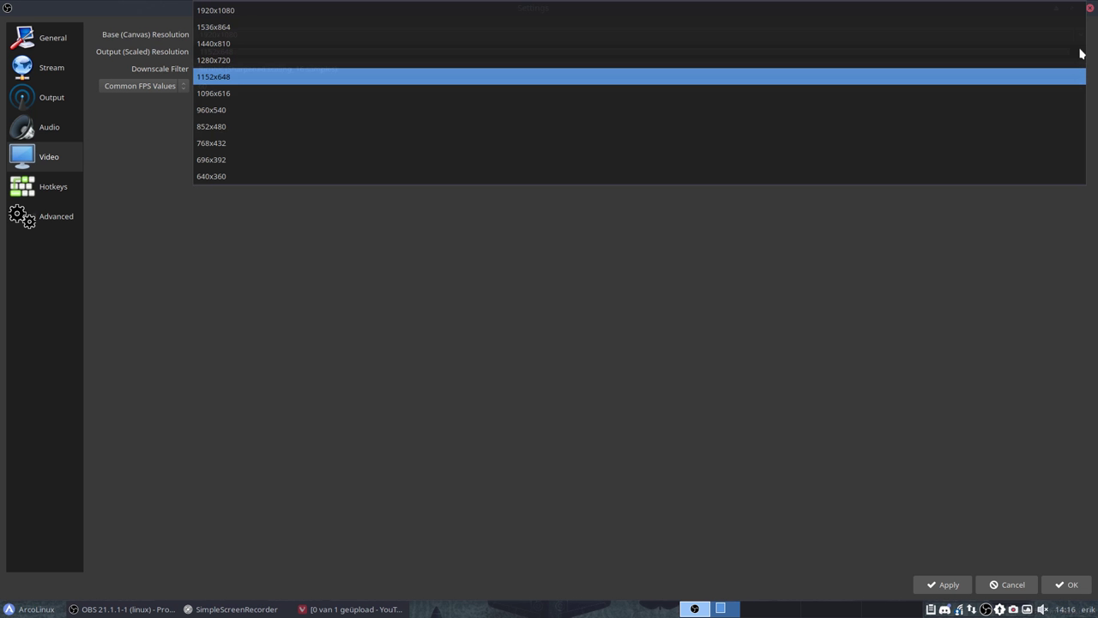
{"action": "left_click", "coordinate": [224, 12]}
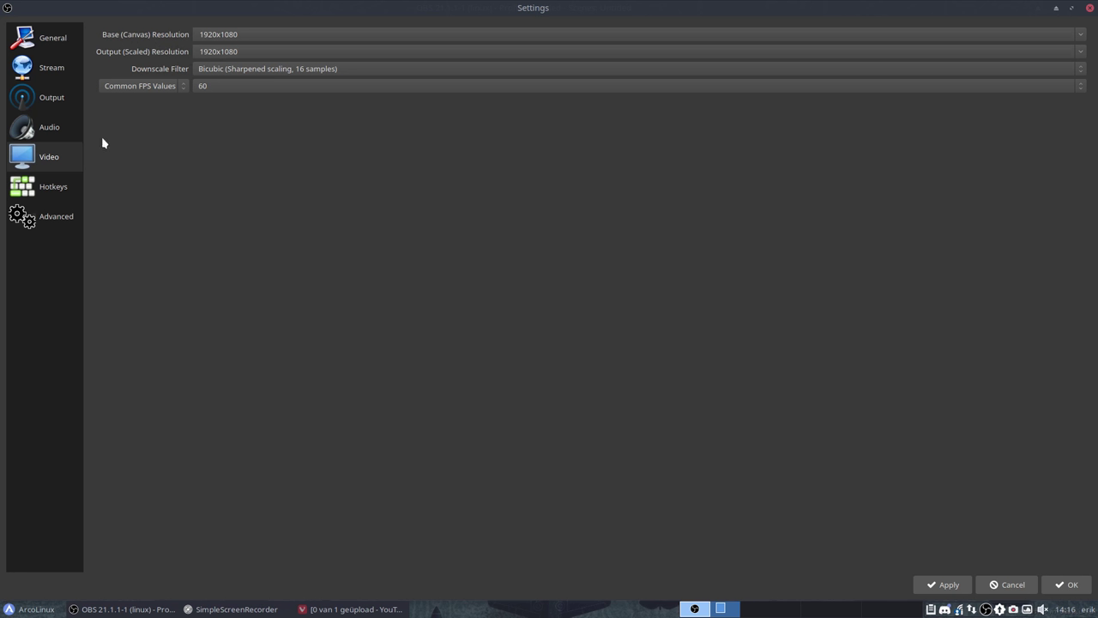
{"action": "left_click", "coordinate": [65, 158]}
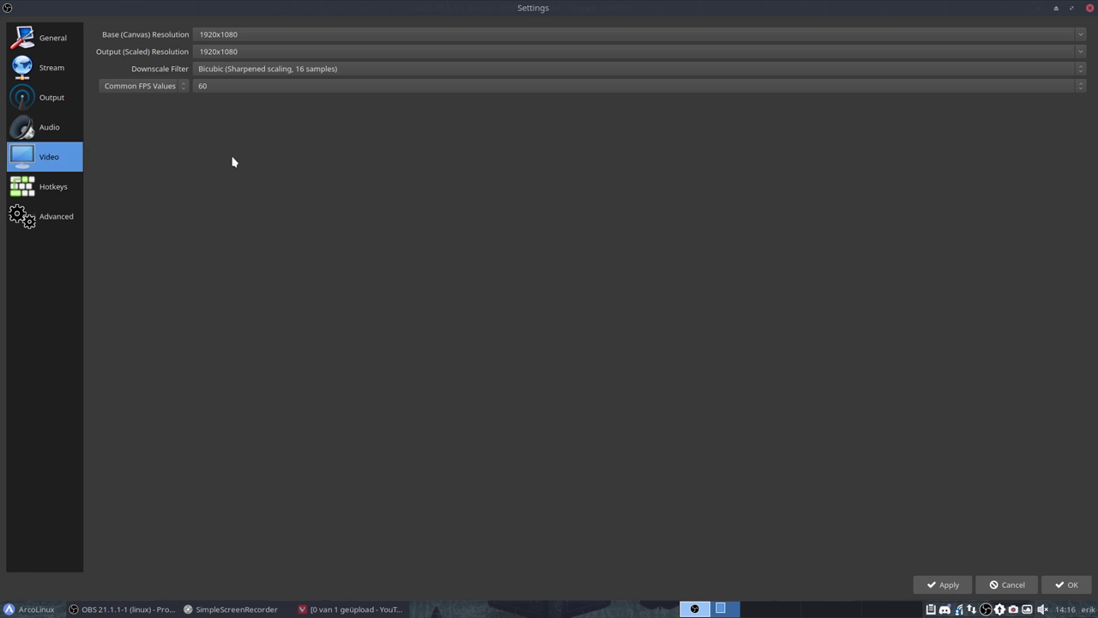
Apply and confirm the settings, then select the Image source and the Scene entry
{"action": "left_click", "coordinate": [45, 186]}
{"action": "left_click", "coordinate": [38, 221]}
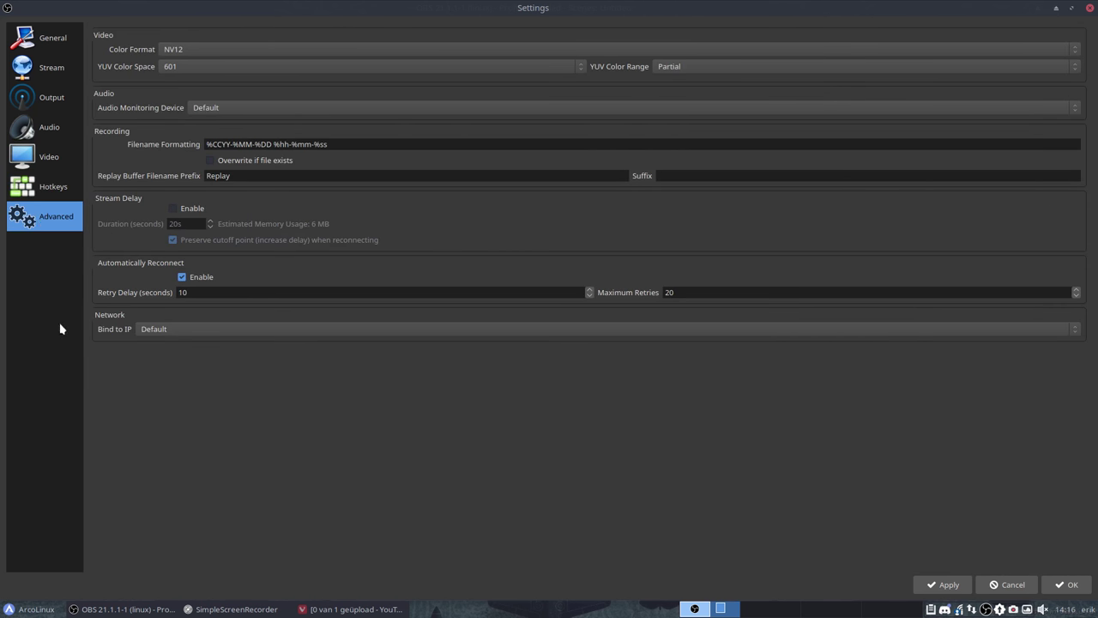
{"action": "left_click", "coordinate": [941, 585]}
{"action": "left_click", "coordinate": [1067, 584]}
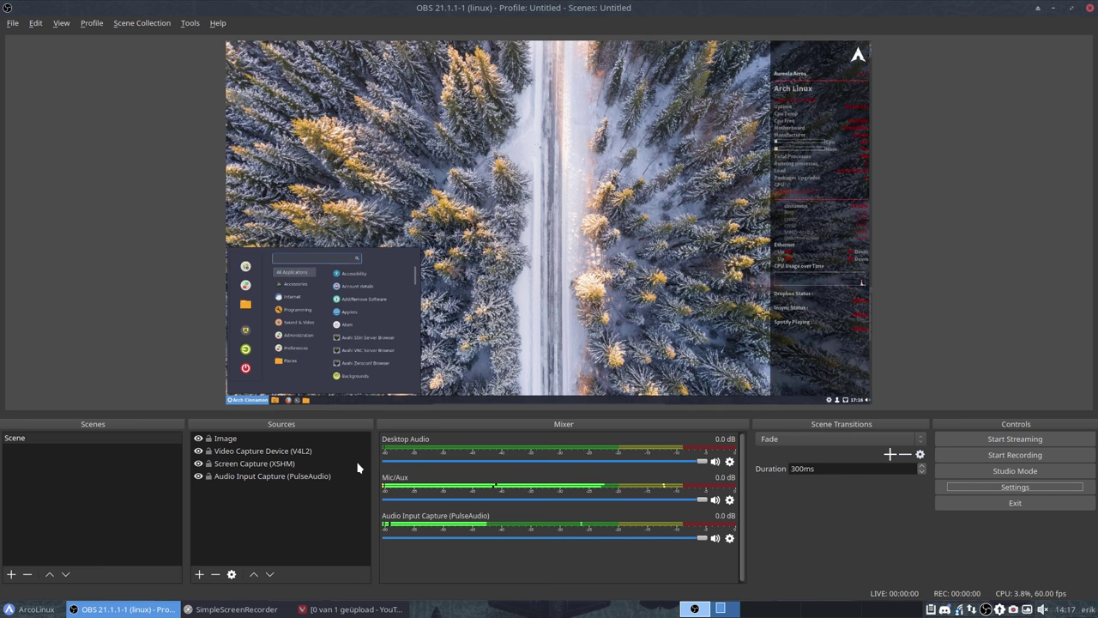
{"action": "left_click", "coordinate": [249, 438]}
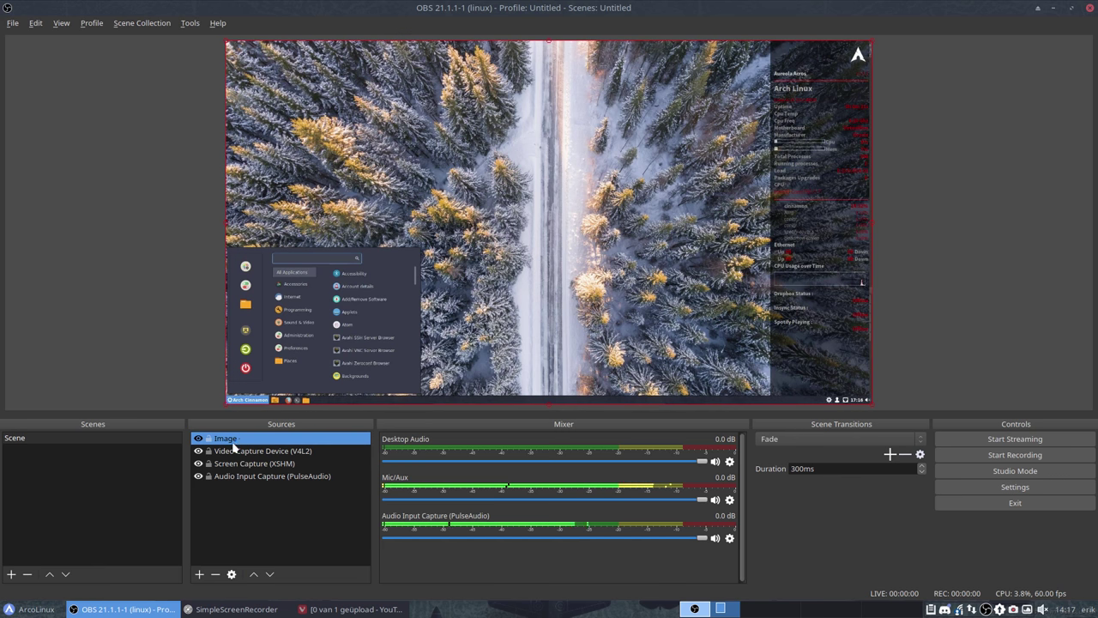
{"action": "left_click", "coordinate": [29, 440]}
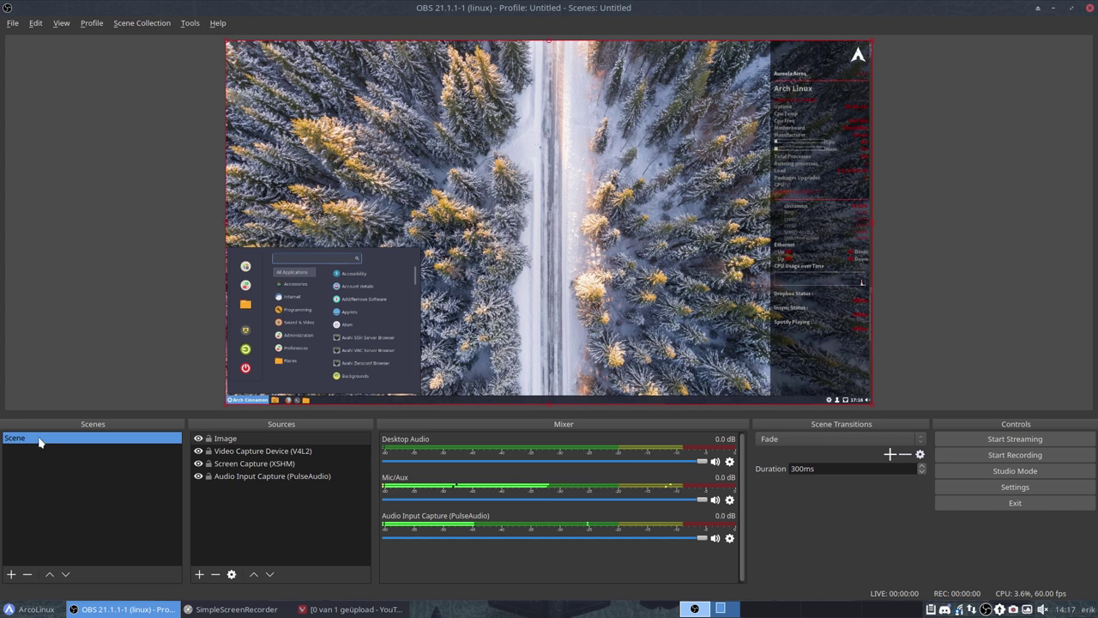
Create Scene 2 and add an Audio Input Capture (PulseAudio) source to it
{"action": "left_click", "coordinate": [11, 574]}
{"action": "left_click", "coordinate": [569, 300]}
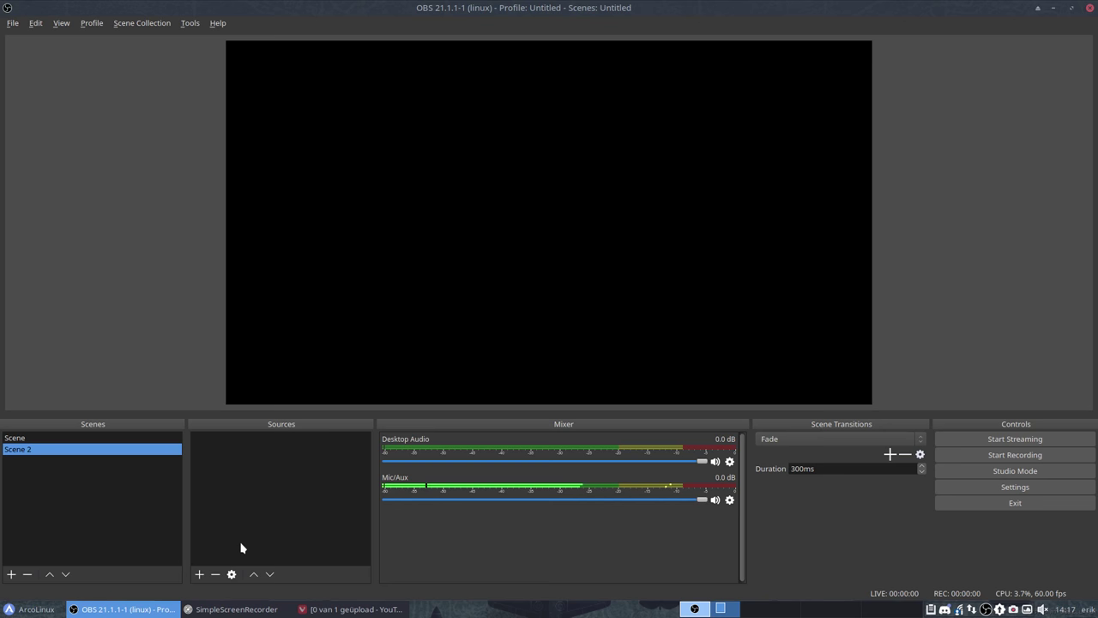
{"action": "left_click", "coordinate": [199, 574]}
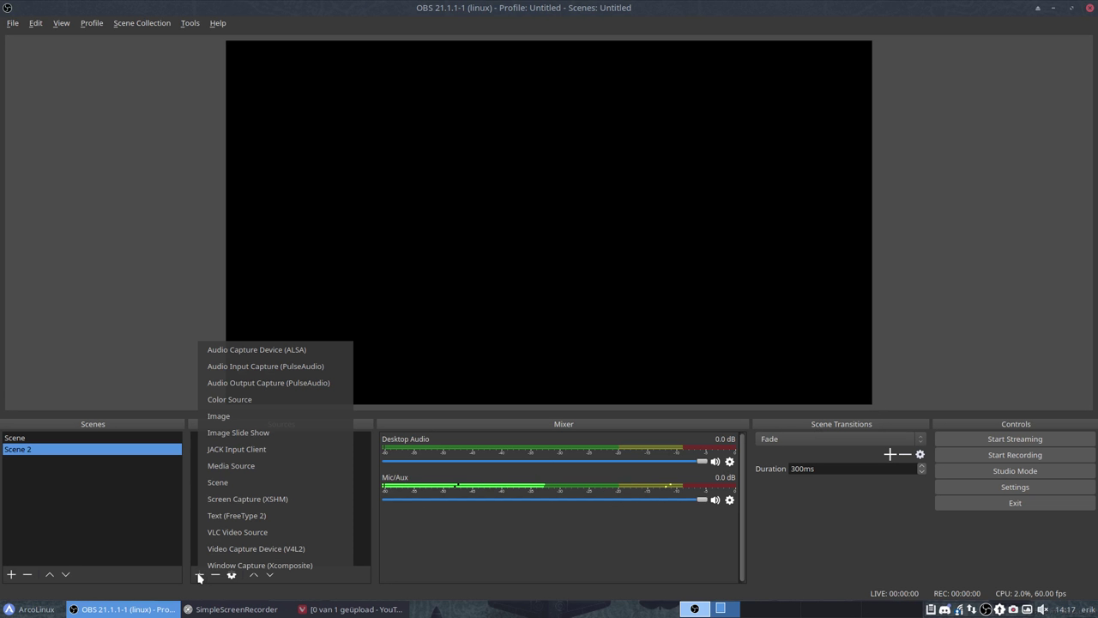
{"action": "left_click", "coordinate": [287, 366]}
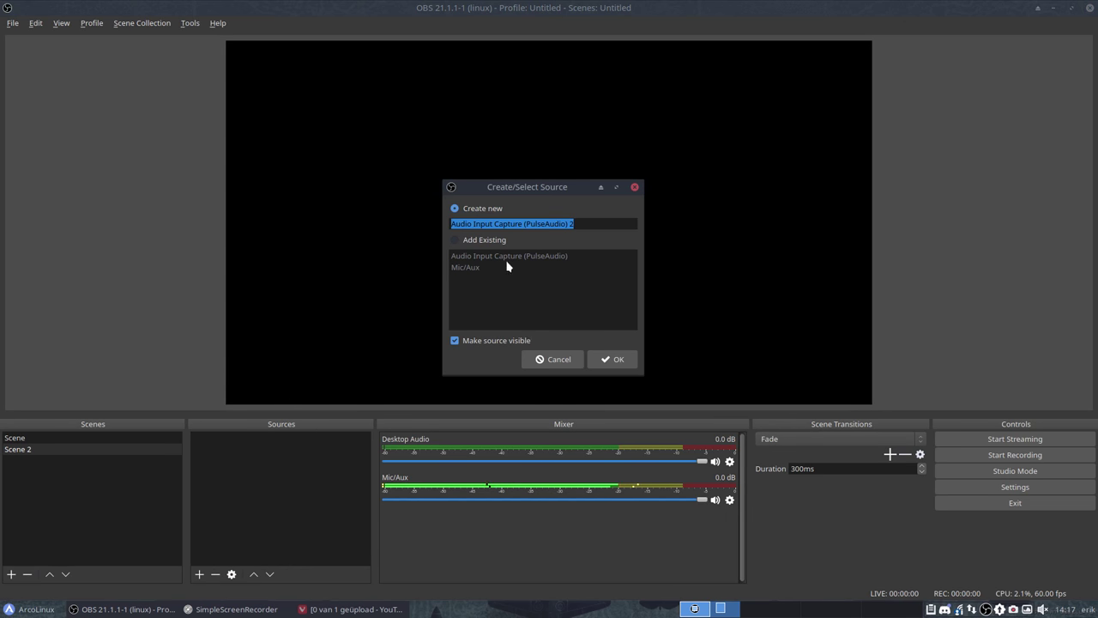
{"action": "left_click", "coordinate": [618, 360]}
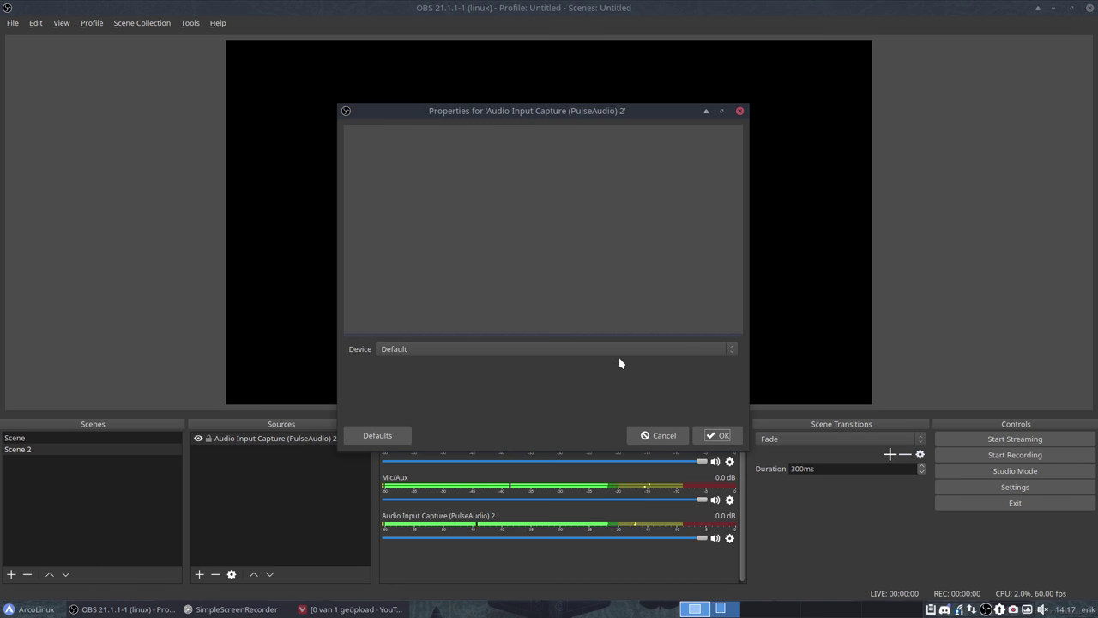
Set the audio source's device to HyperX Virtual Surround Sound Analog Stereo
{"action": "left_click", "coordinate": [429, 350]}
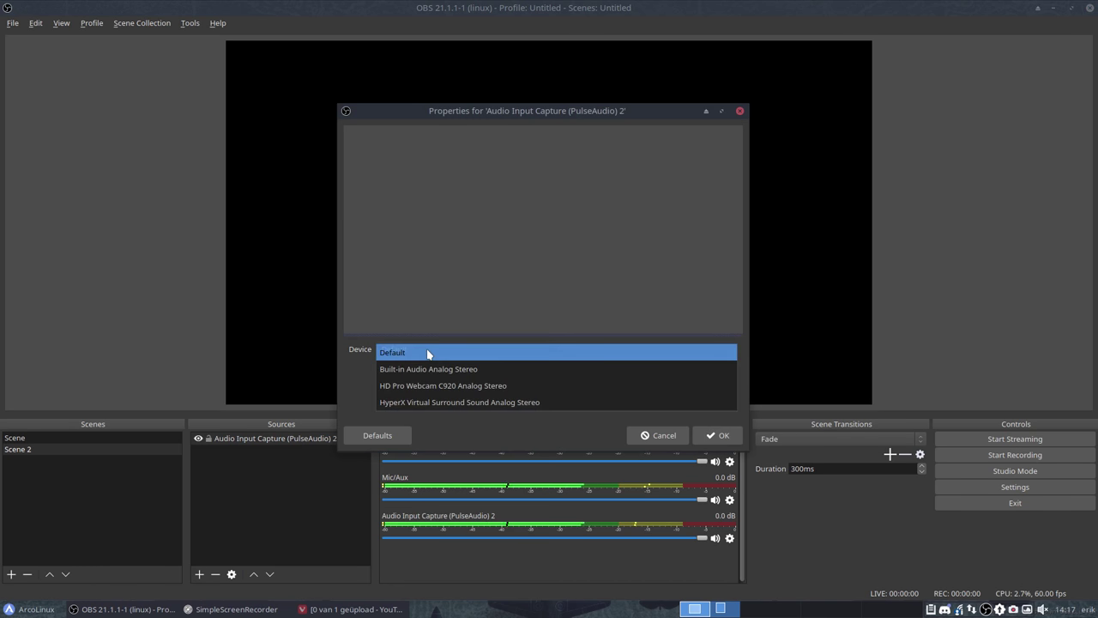
{"action": "left_click", "coordinate": [477, 402]}
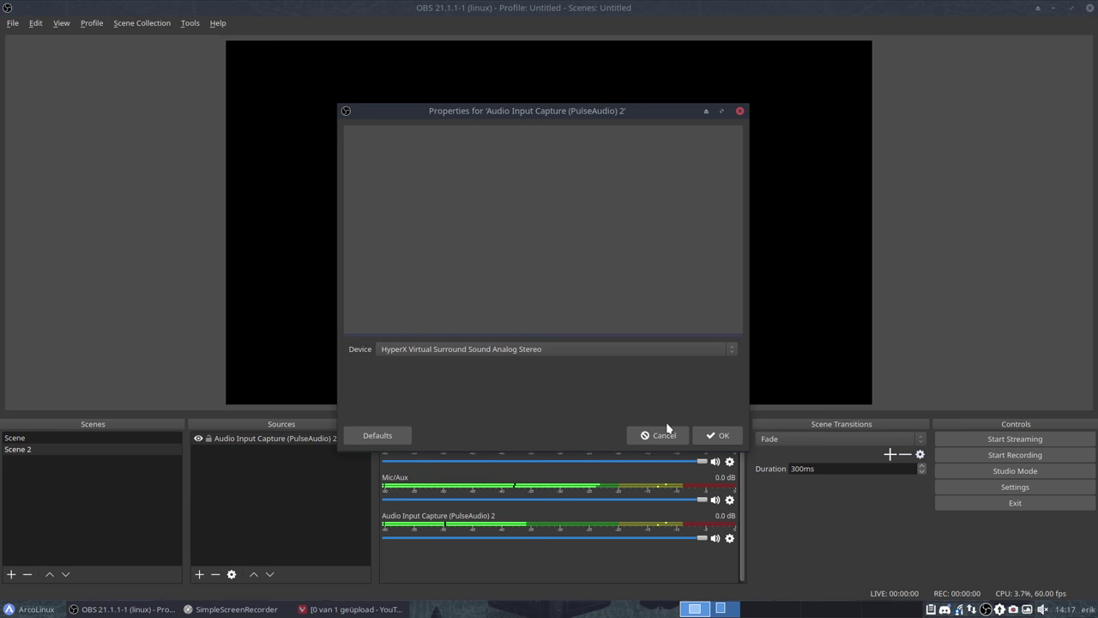
{"action": "left_click", "coordinate": [719, 435]}
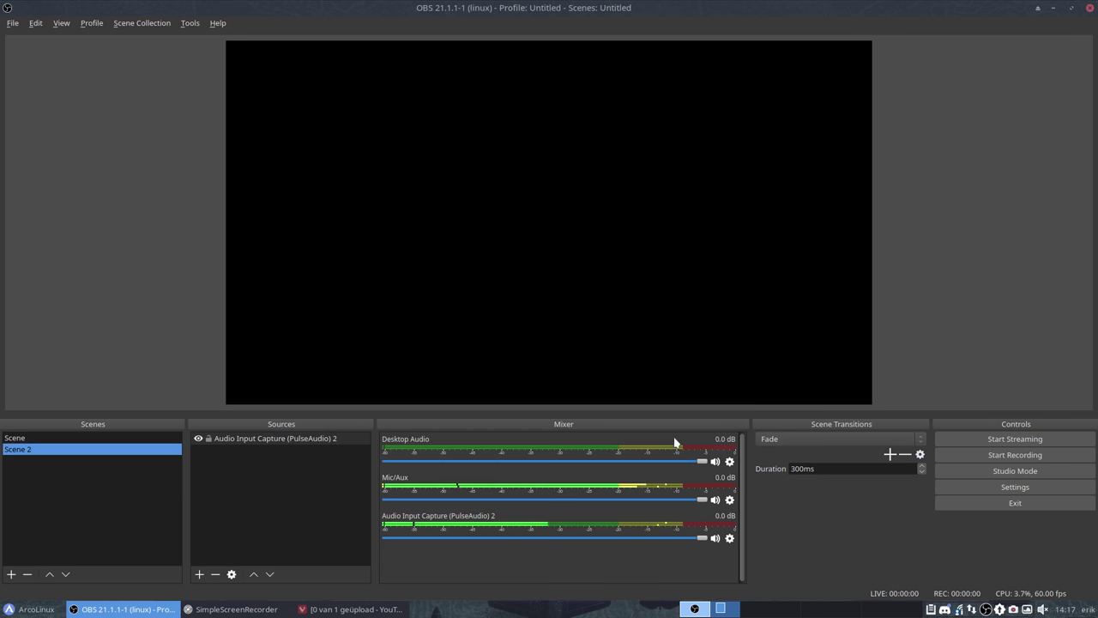
{"action": "left_click", "coordinate": [284, 439]}
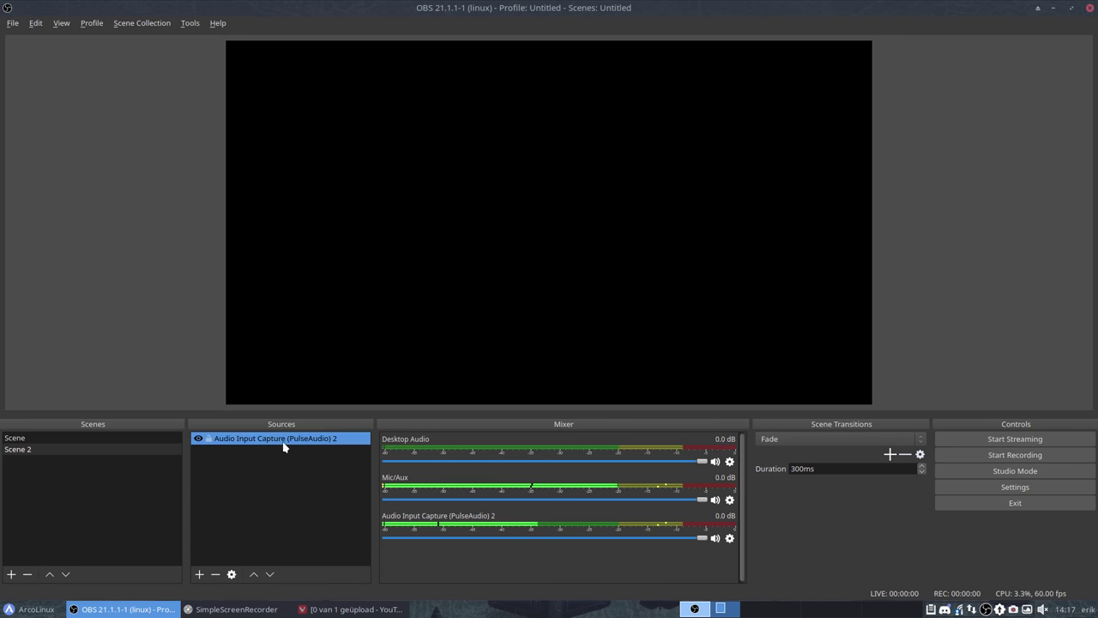
Add image source Image 2 showing archlinux-cinnamon.jpg from the Pictures folder
{"action": "left_click", "coordinate": [199, 574]}
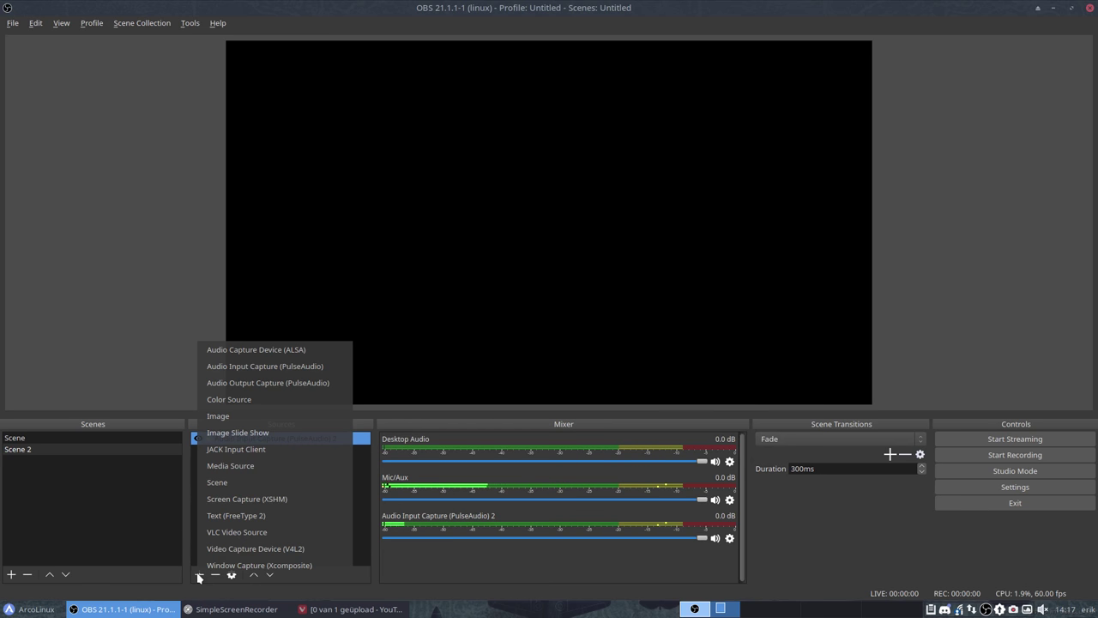
{"action": "left_click", "coordinate": [256, 419]}
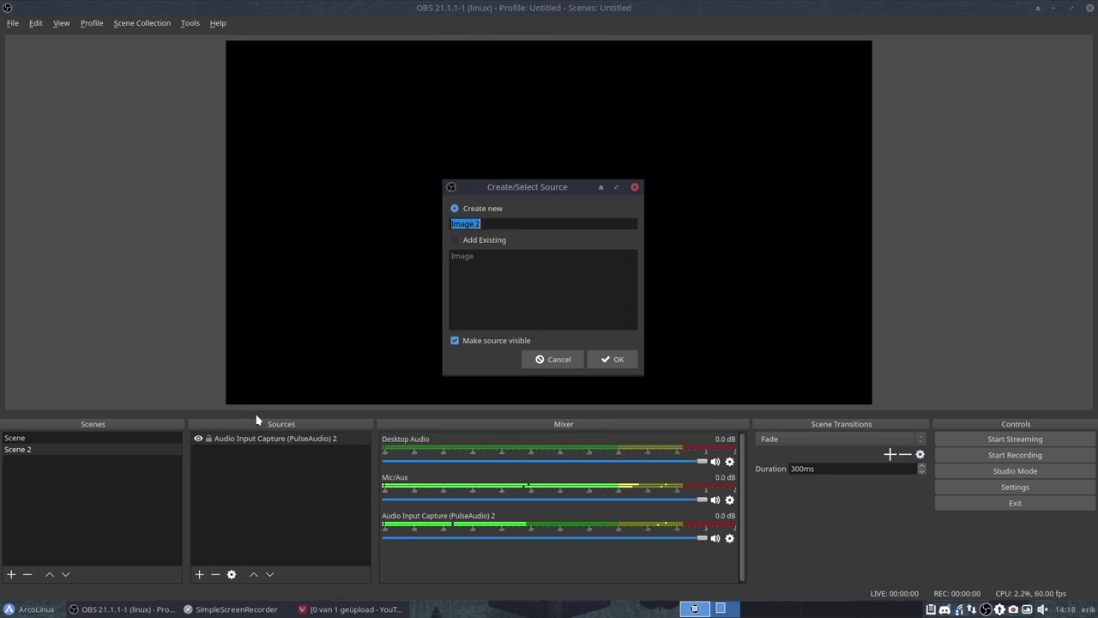
{"action": "left_click", "coordinate": [614, 360]}
{"action": "left_click", "coordinate": [699, 350]}
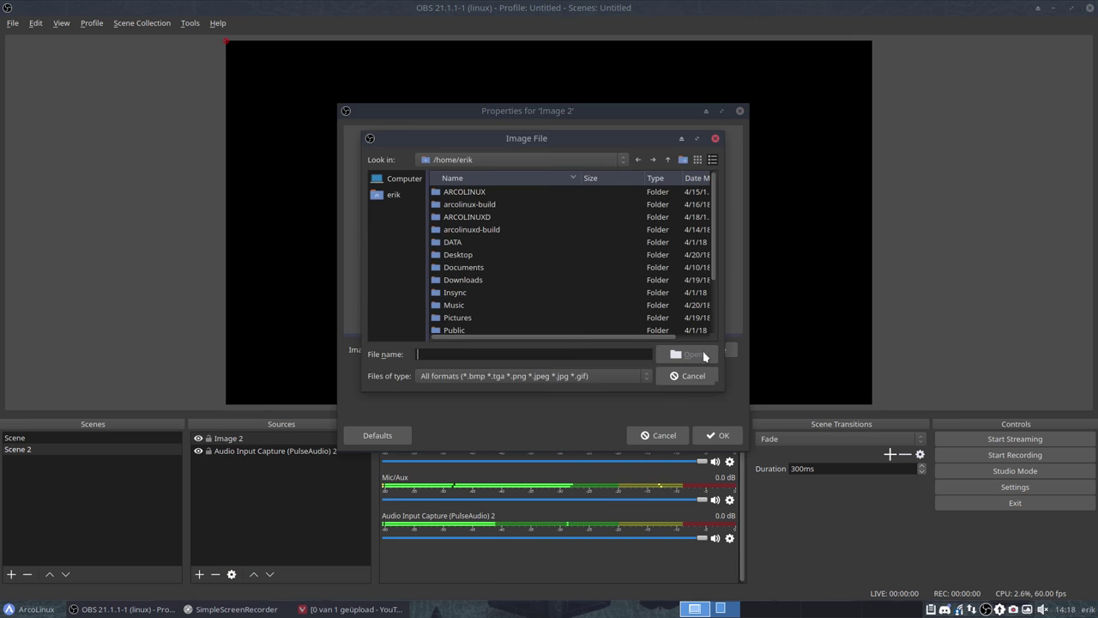
{"action": "double_click", "coordinate": [457, 318]}
{"action": "left_click", "coordinate": [485, 219]}
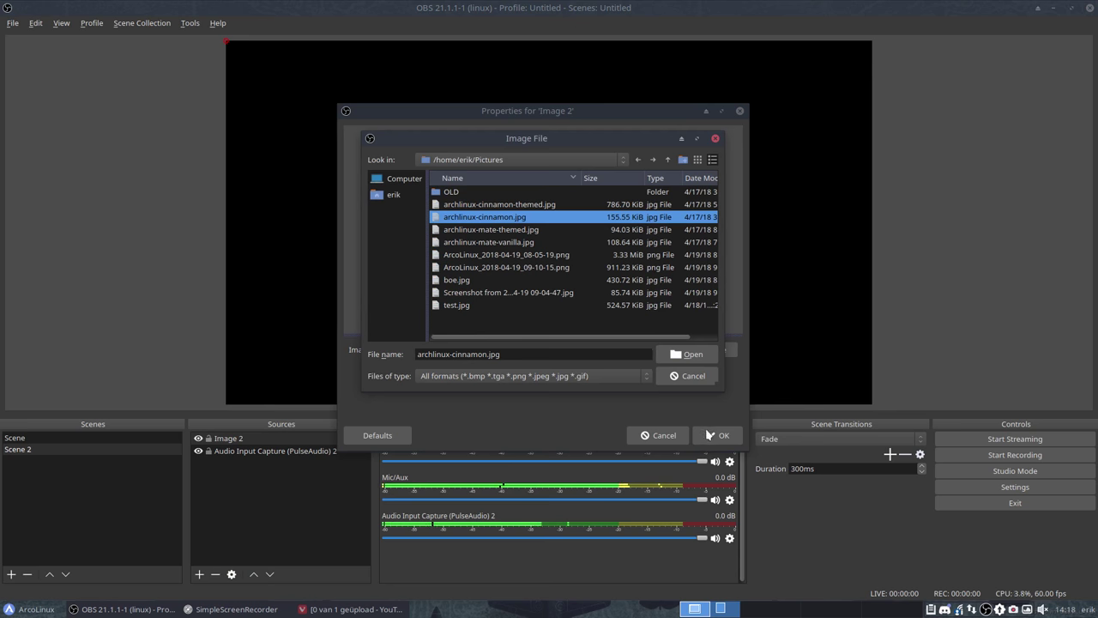
{"action": "left_click", "coordinate": [693, 358]}
{"action": "left_click", "coordinate": [719, 434]}
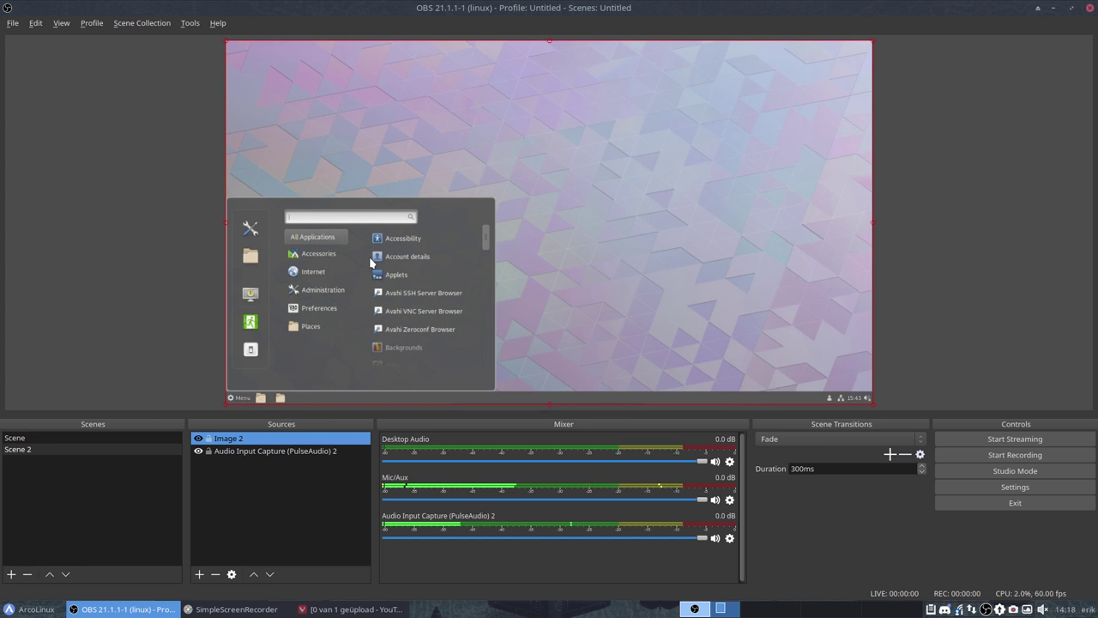
Toggle Image 2's visibility several times, leaving it shown in the preview
{"action": "left_click", "coordinate": [198, 438]}
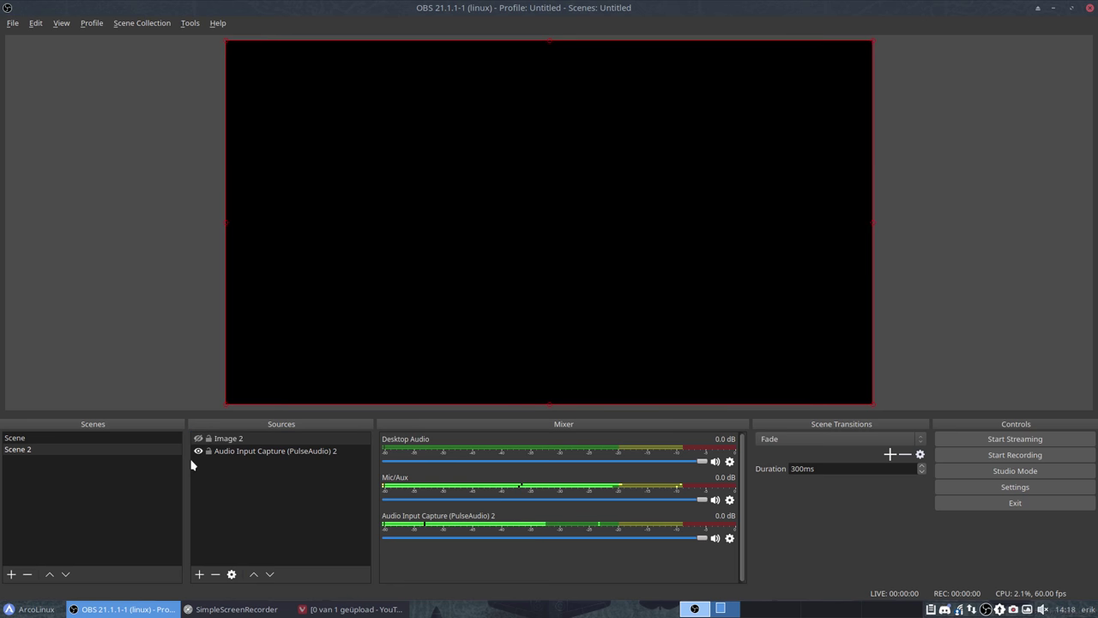
{"action": "left_click", "coordinate": [198, 438]}
{"action": "left_click", "coordinate": [199, 439]}
{"action": "left_click", "coordinate": [199, 441]}
{"action": "left_click", "coordinate": [199, 441]}
{"action": "left_click", "coordinate": [199, 440]}
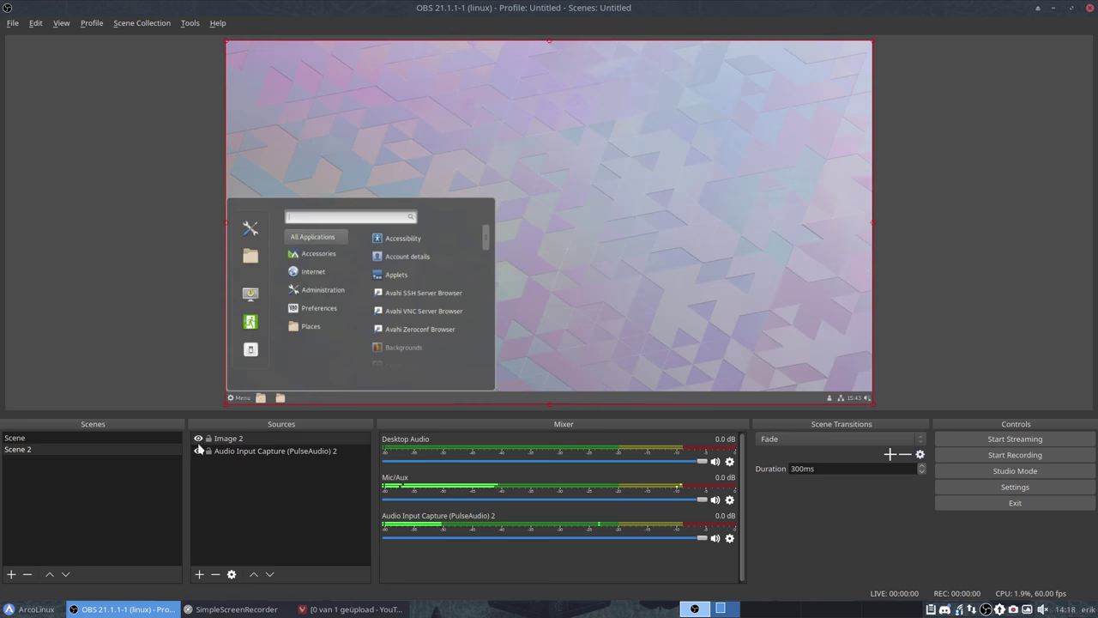
Add Screen Capture (XSHM) 2 capturing Screen 0 (1920x1080 @ 0,0)
{"action": "left_click", "coordinate": [199, 573]}
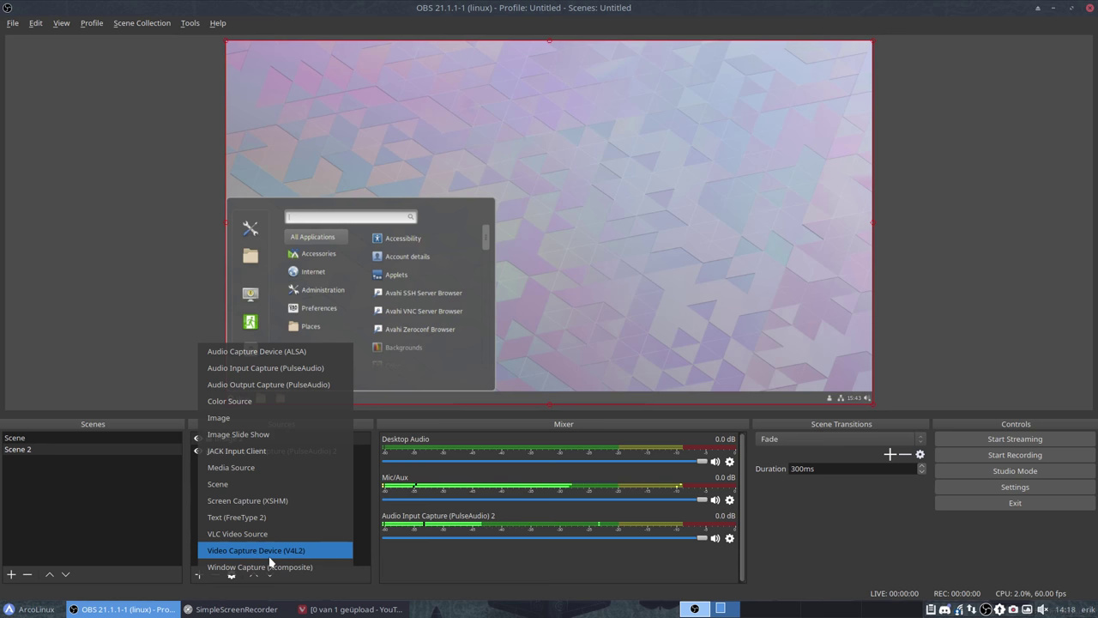
{"action": "left_click", "coordinate": [277, 501]}
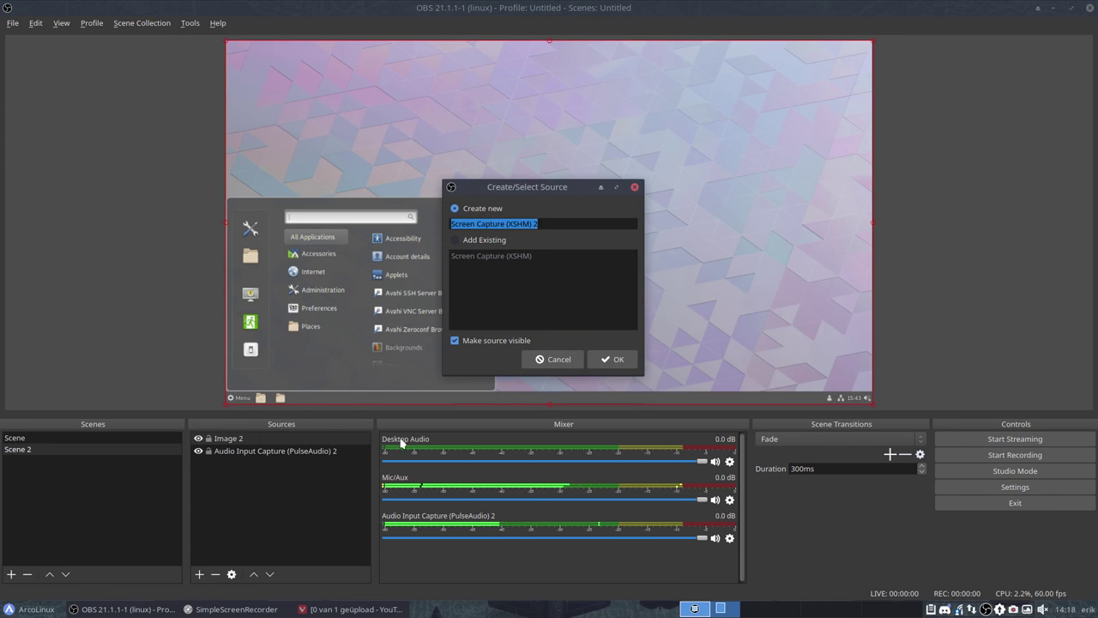
{"action": "left_click", "coordinate": [613, 358]}
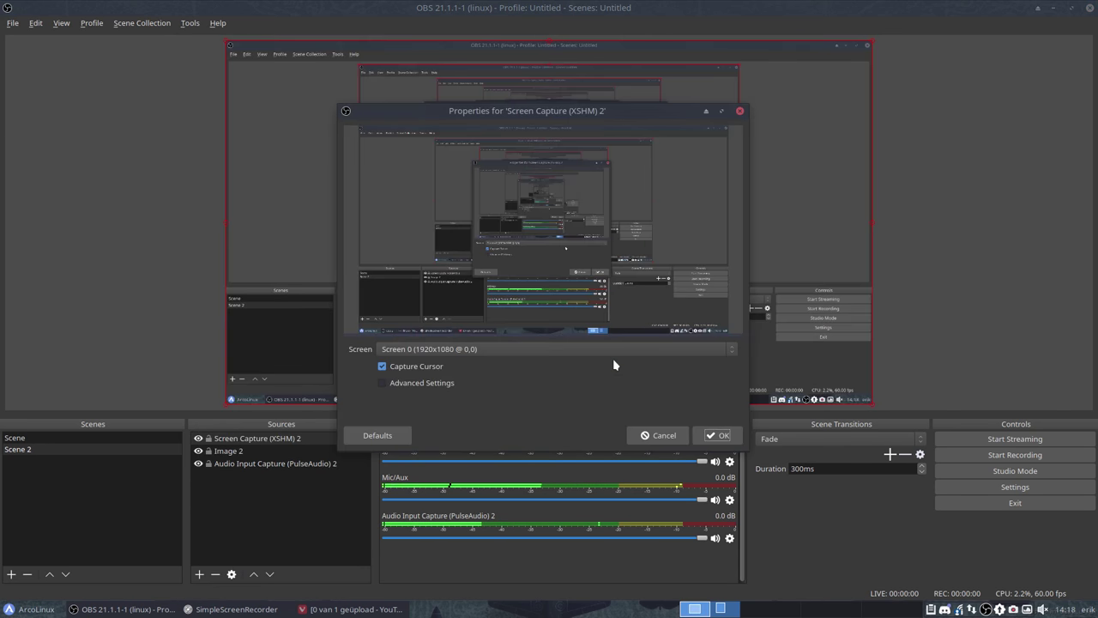
{"action": "left_click", "coordinate": [447, 352]}
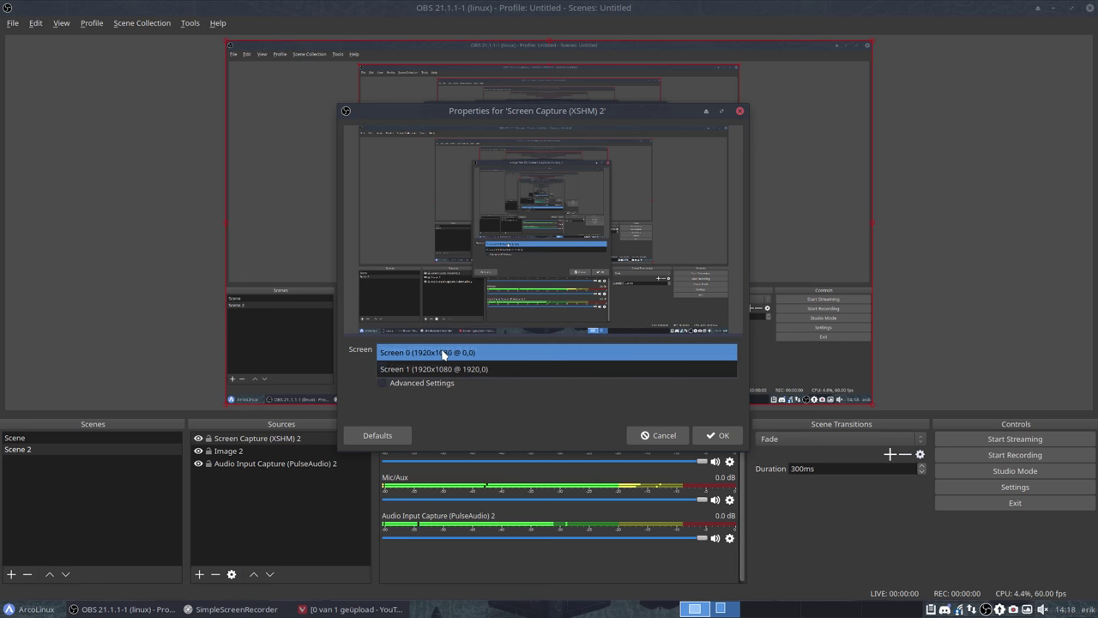
{"action": "left_click", "coordinate": [443, 352]}
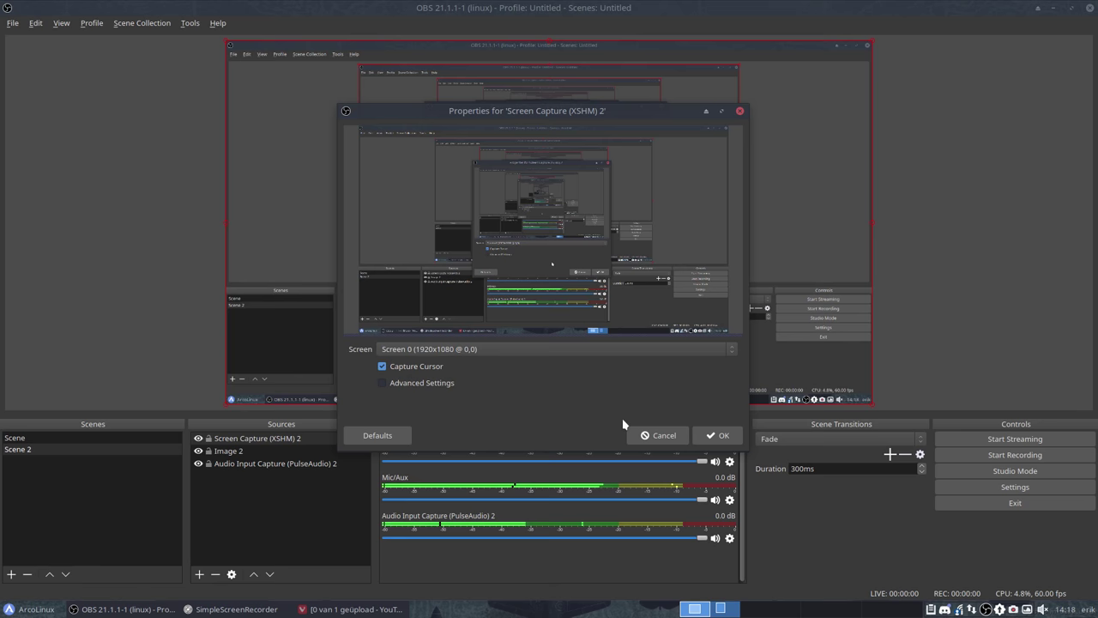
{"action": "left_click", "coordinate": [717, 437]}
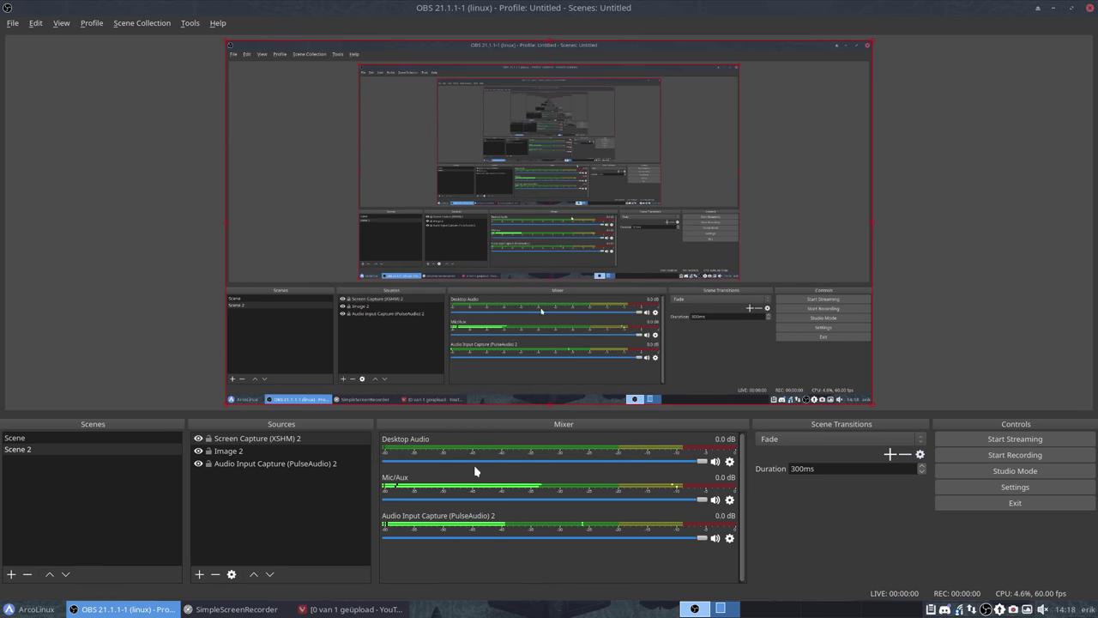
Add a default-named Audio Capture Device (ALSA) source, keeping the Default device and 44100 Hz
{"action": "left_click", "coordinate": [199, 574]}
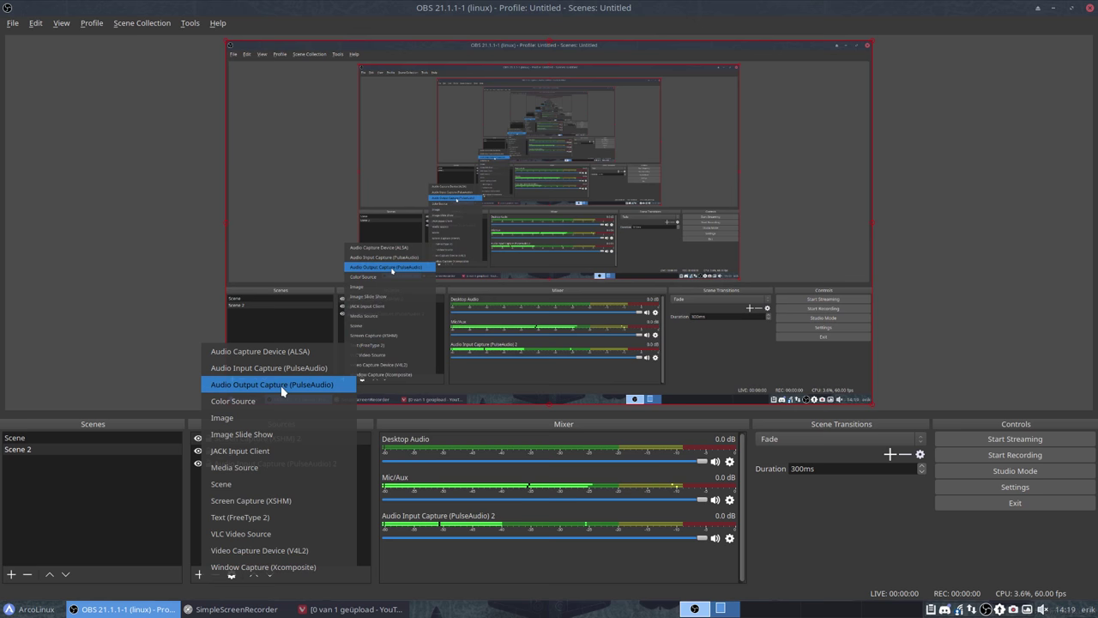
{"action": "left_click", "coordinate": [282, 351]}
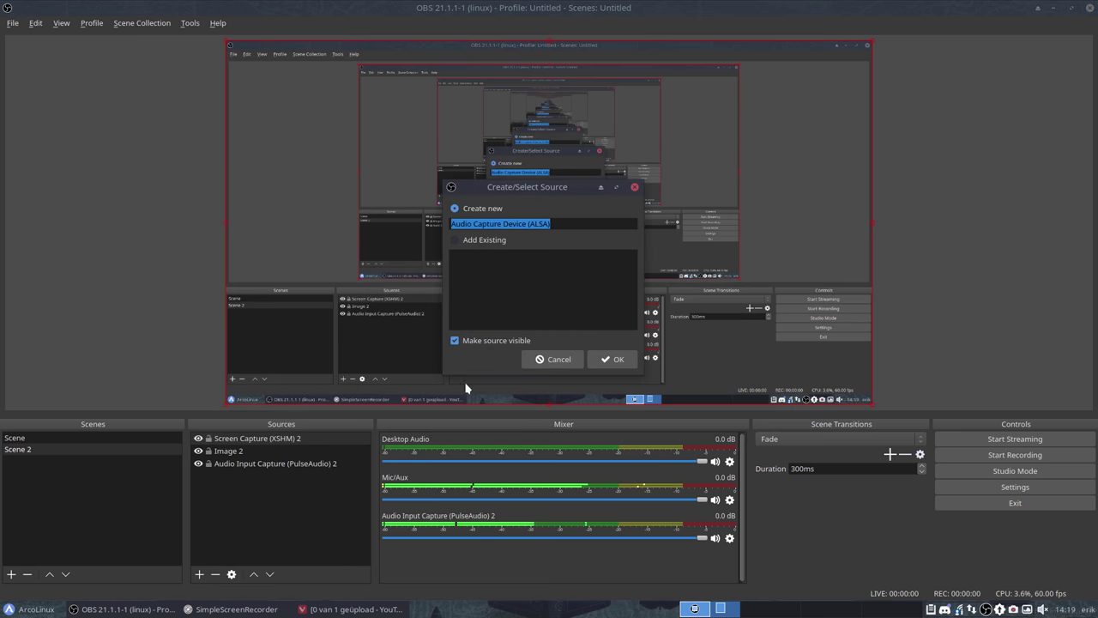
{"action": "left_click", "coordinate": [614, 359]}
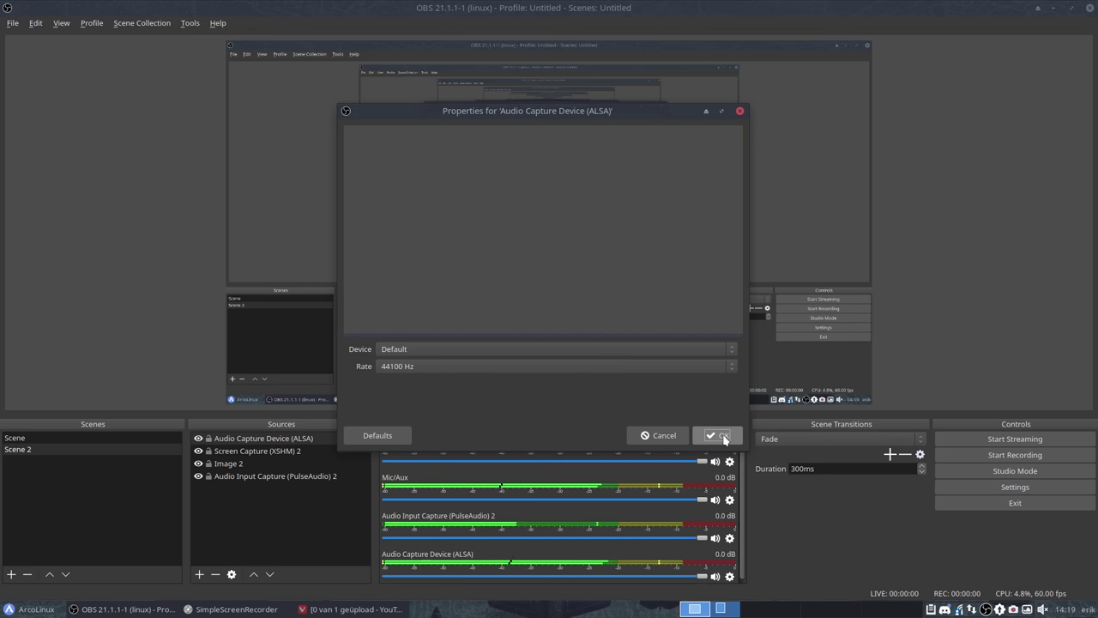
{"action": "left_click", "coordinate": [719, 436]}
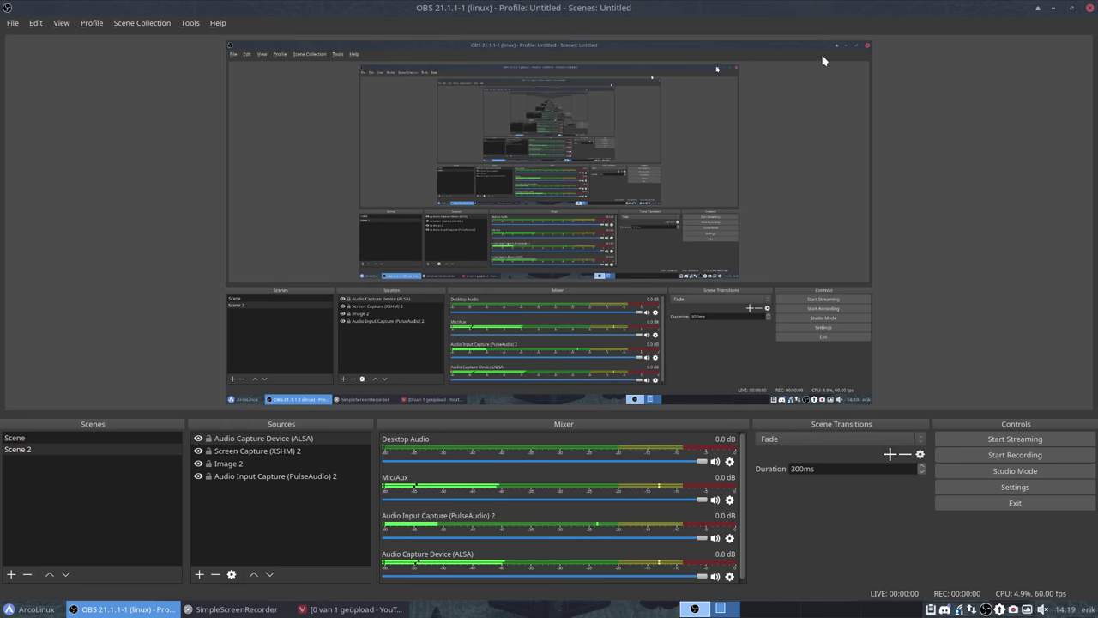
Move Image 2 to the top of Scene 2's source list
{"action": "left_click", "coordinate": [51, 438]}
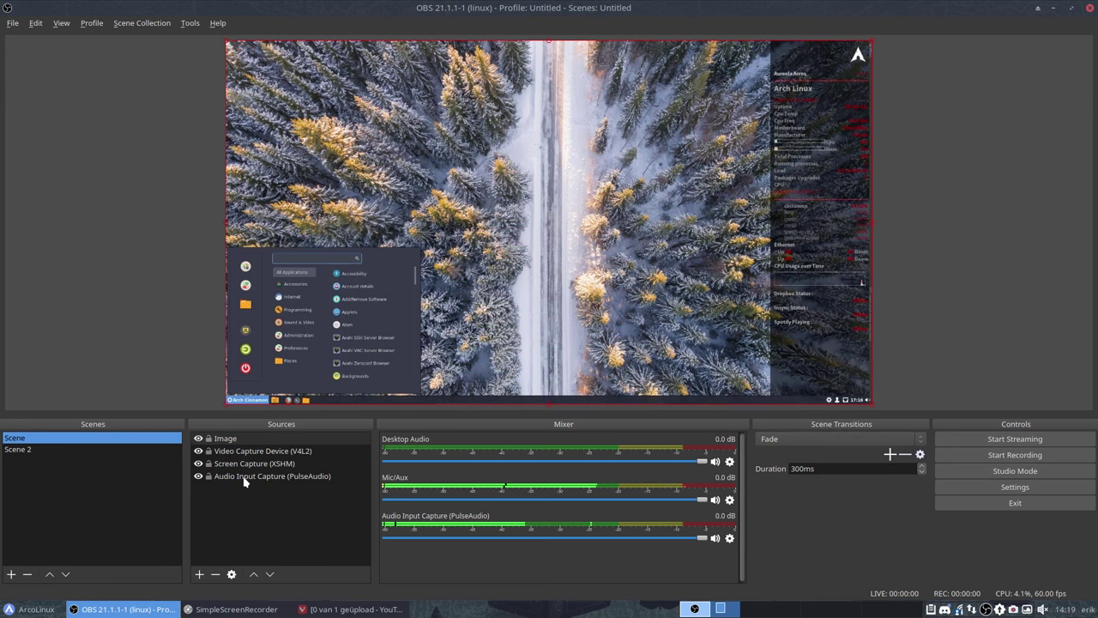
{"action": "left_click", "coordinate": [27, 451]}
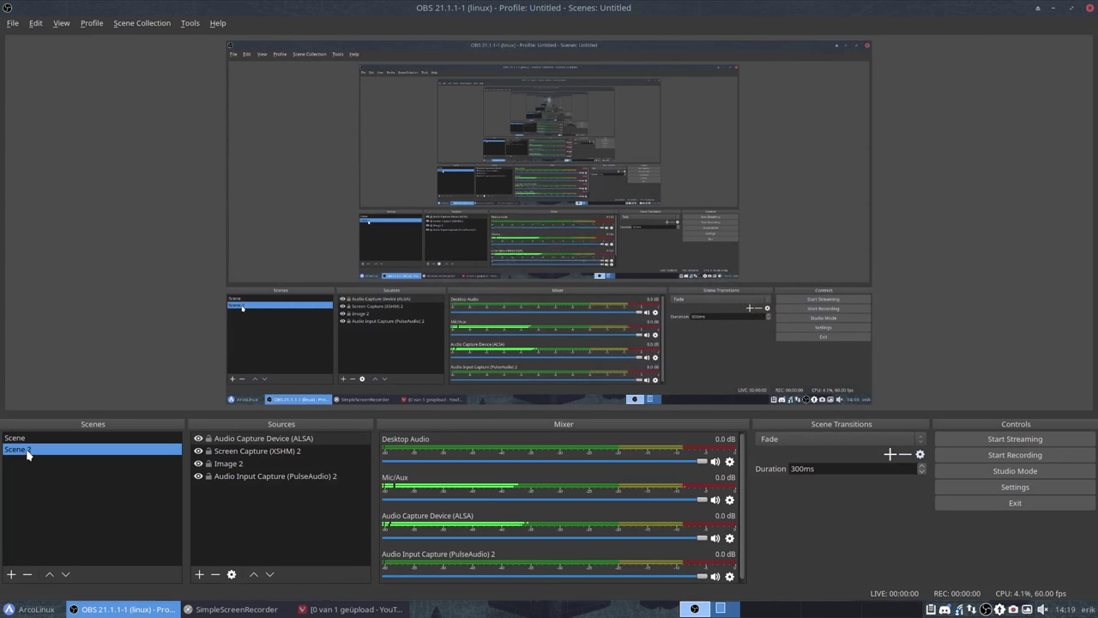
{"action": "left_click", "coordinate": [216, 464]}
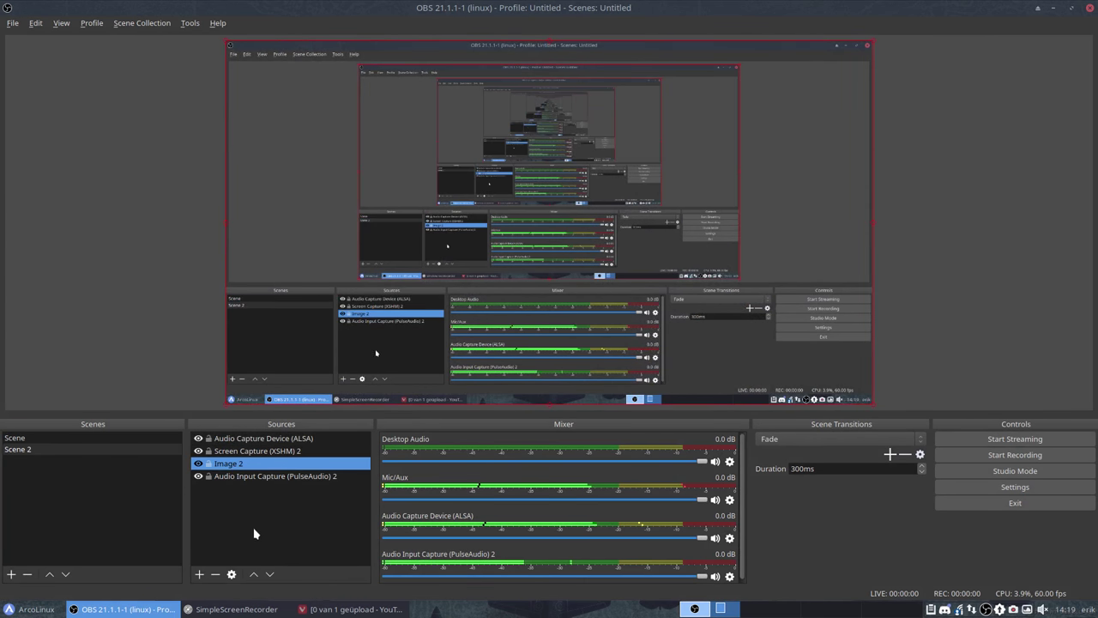
{"action": "left_click", "coordinate": [253, 574]}
{"action": "left_click", "coordinate": [254, 574]}
Remove the Audio Capture Device (ALSA) source from Scene 2
{"action": "left_click", "coordinate": [39, 439]}
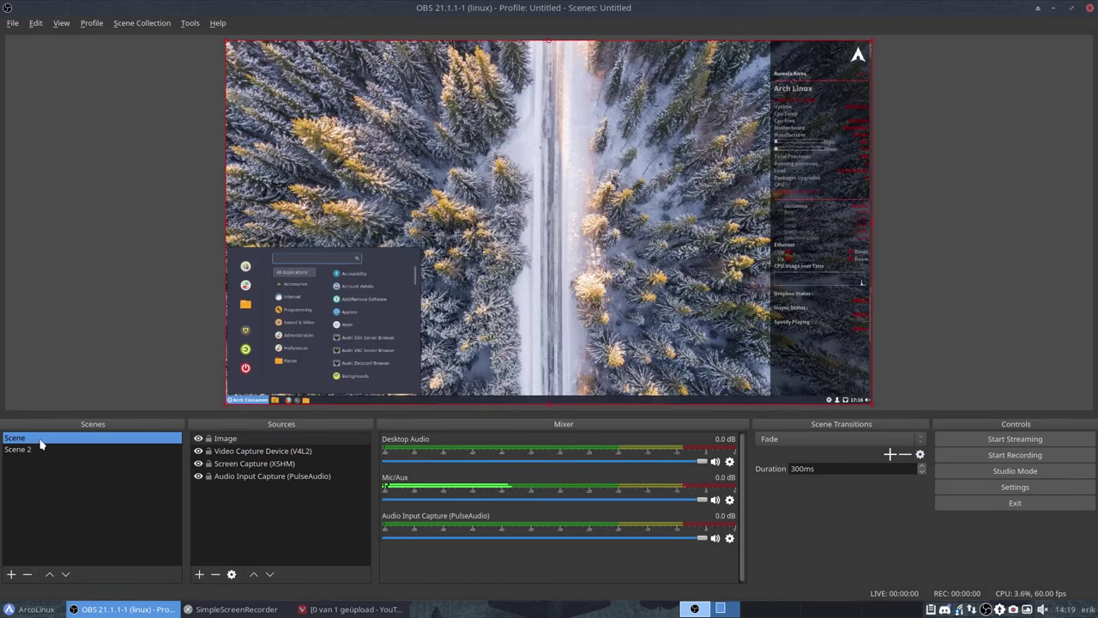
{"action": "left_click", "coordinate": [31, 451]}
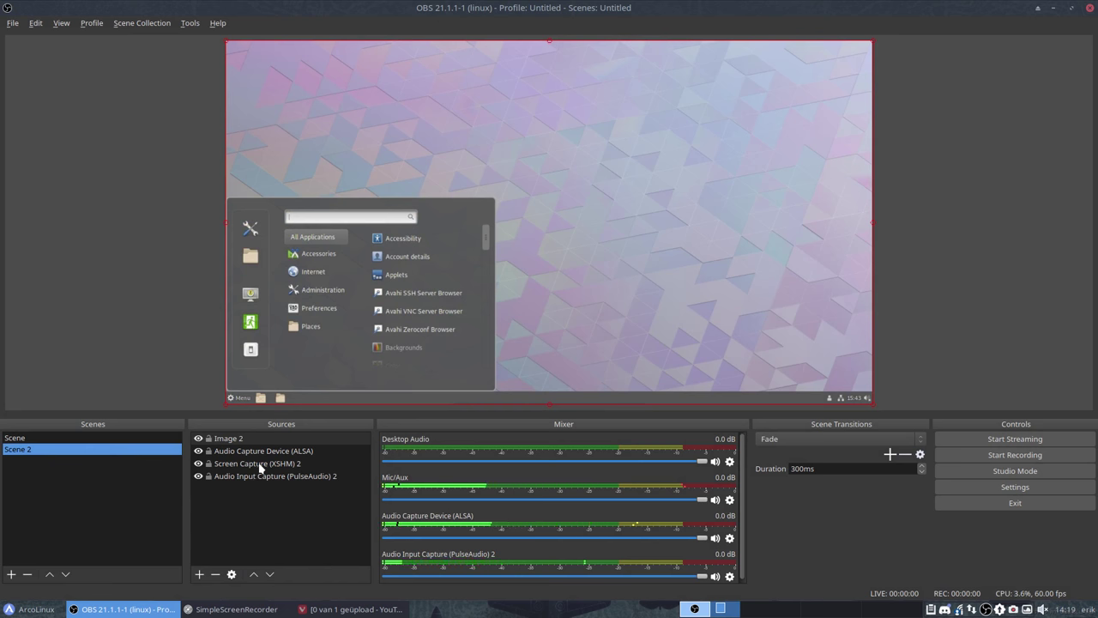
{"action": "left_click", "coordinate": [42, 440]}
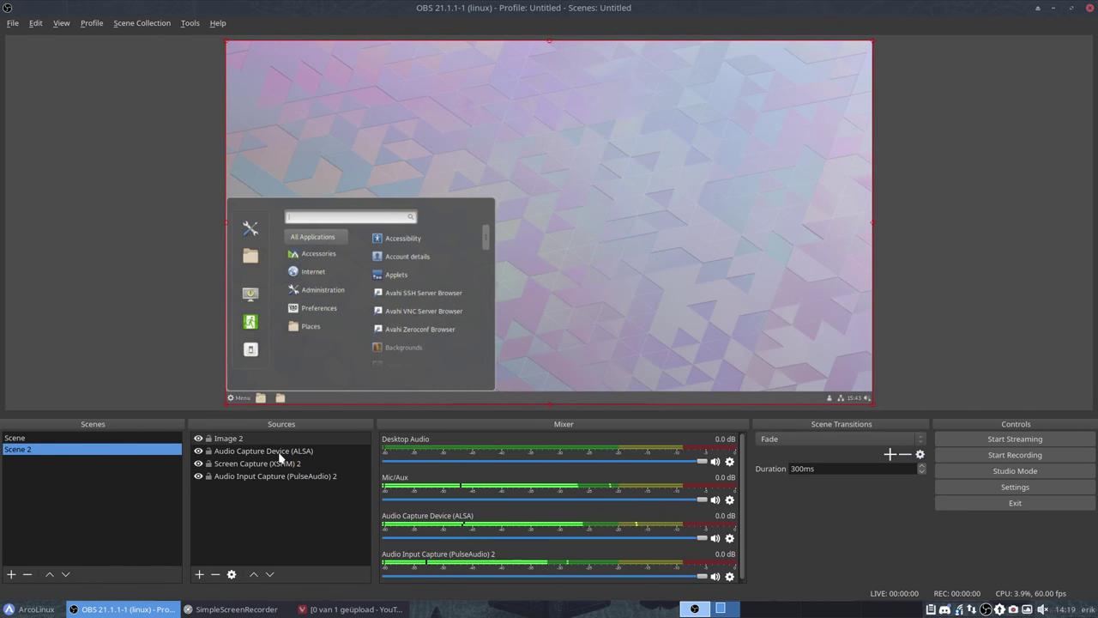
{"action": "left_click", "coordinate": [279, 452]}
{"action": "left_click", "coordinate": [215, 574]}
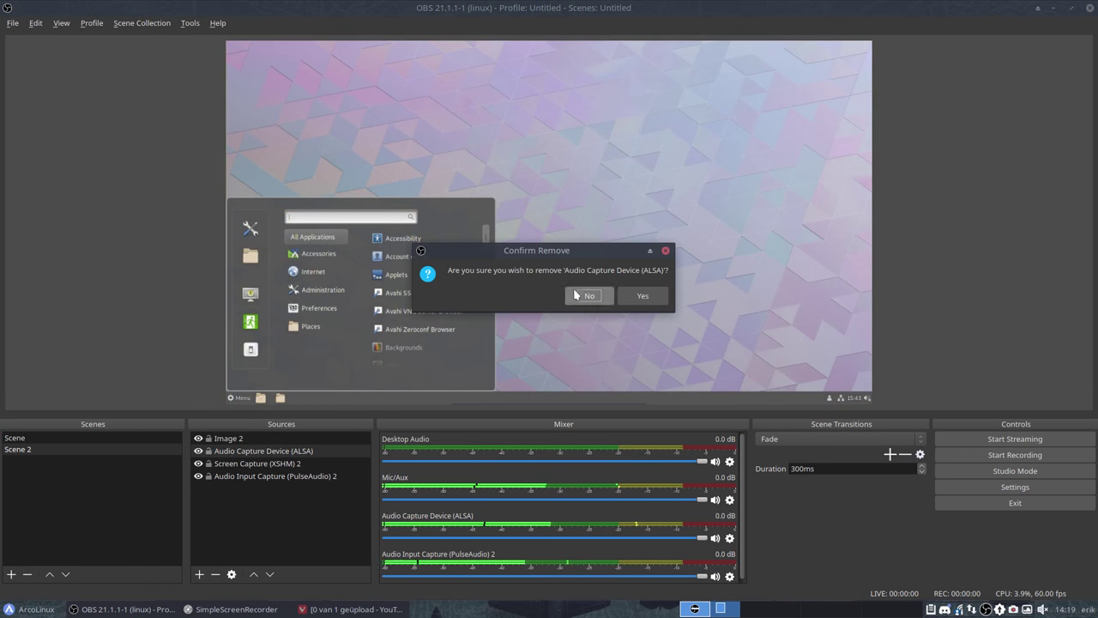
{"action": "left_click", "coordinate": [642, 296]}
Add a Video Capture Device (V4L2) source using the HD Pro Webcam C920
{"action": "left_click", "coordinate": [200, 574]}
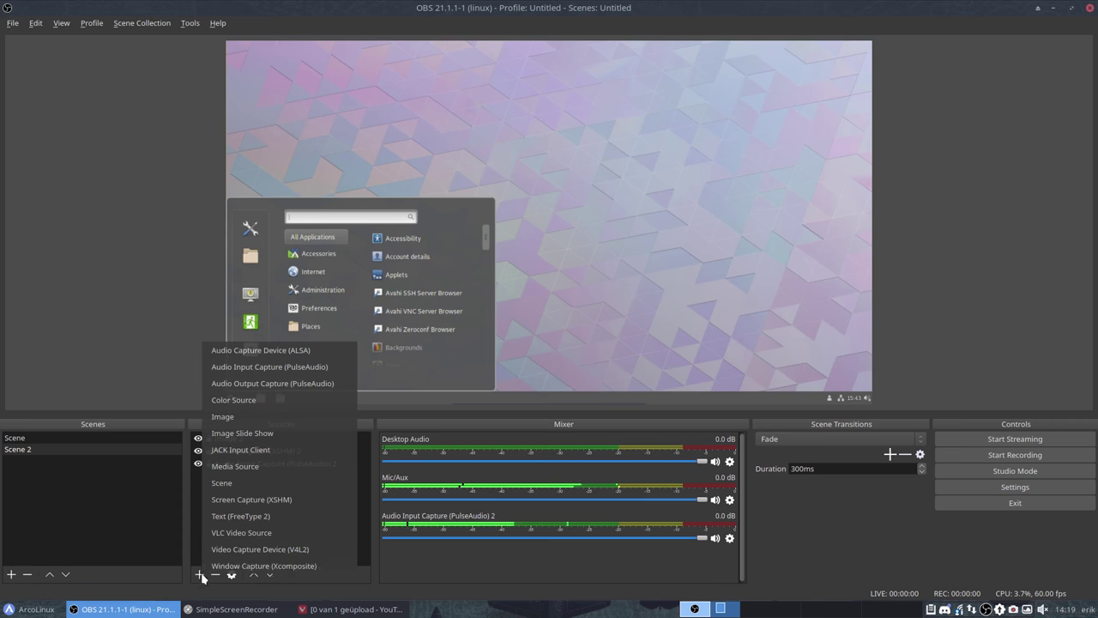
{"action": "left_click", "coordinate": [304, 549]}
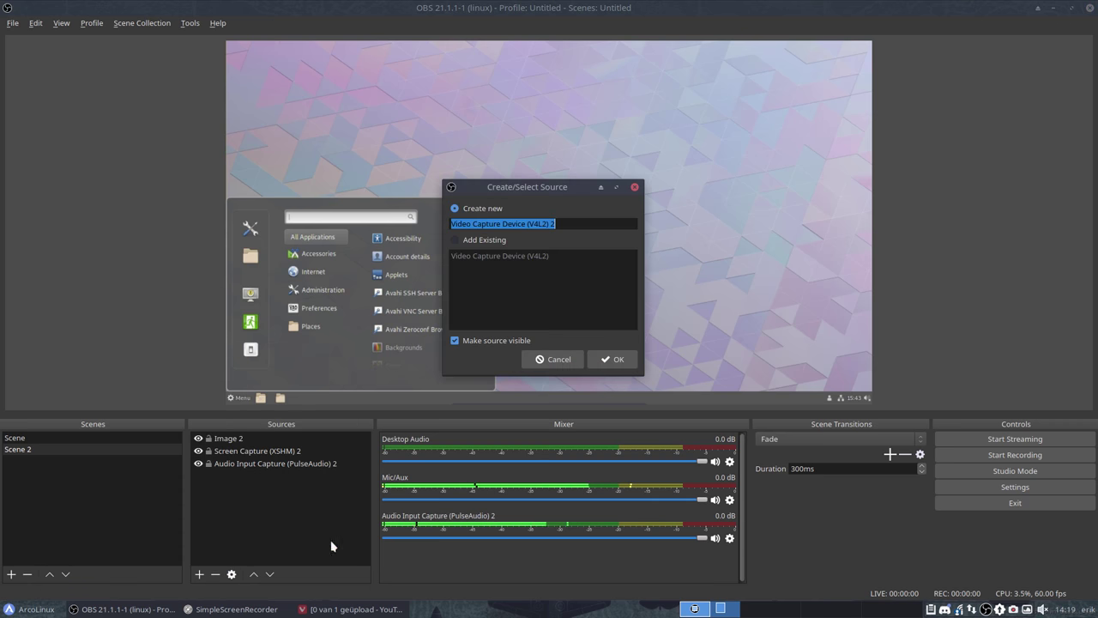
{"action": "left_click", "coordinate": [612, 359]}
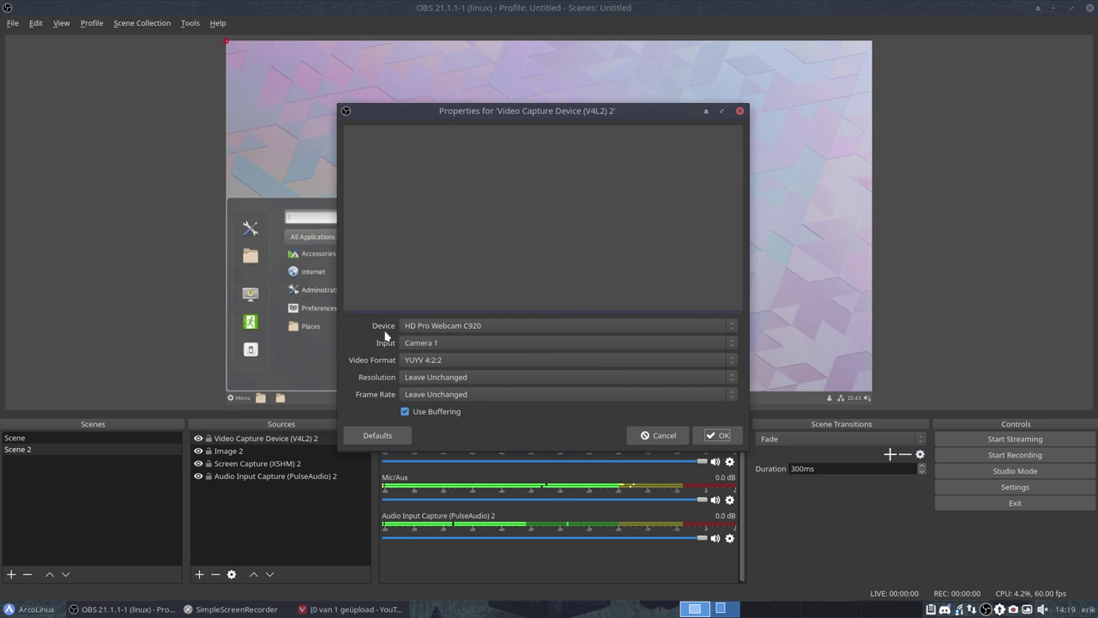
{"action": "left_click", "coordinate": [421, 328]}
{"action": "left_click", "coordinate": [429, 329]}
{"action": "left_click", "coordinate": [719, 435]}
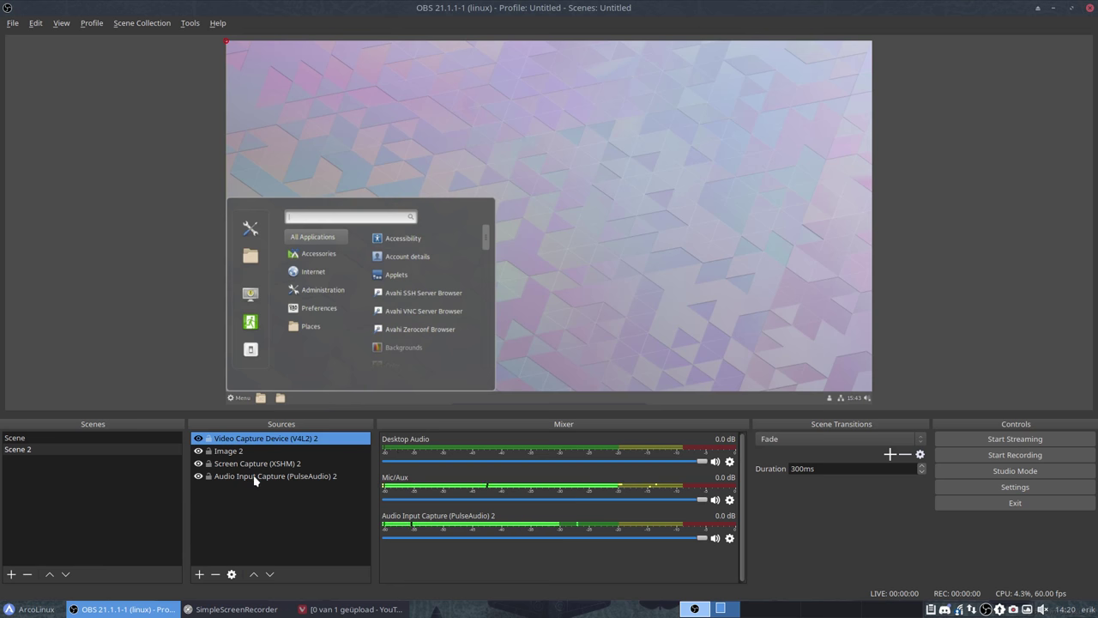
Move Video Capture Device (V4L2) 2 down one place, just below Image 2
{"action": "left_click", "coordinate": [19, 438]}
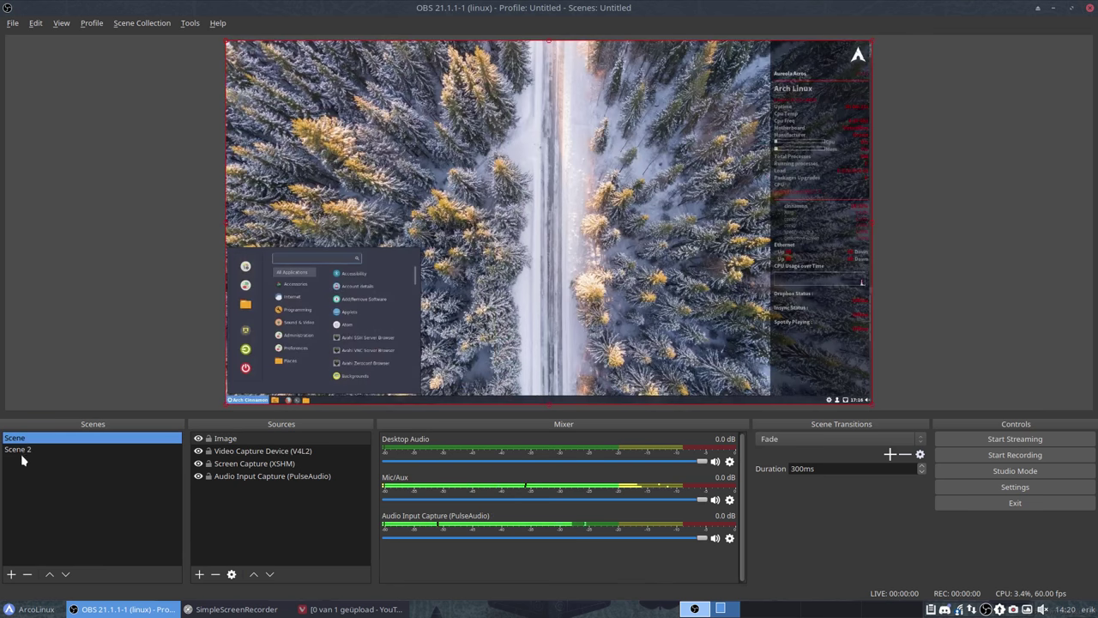
{"action": "left_click", "coordinate": [24, 450]}
{"action": "left_click", "coordinate": [247, 440]}
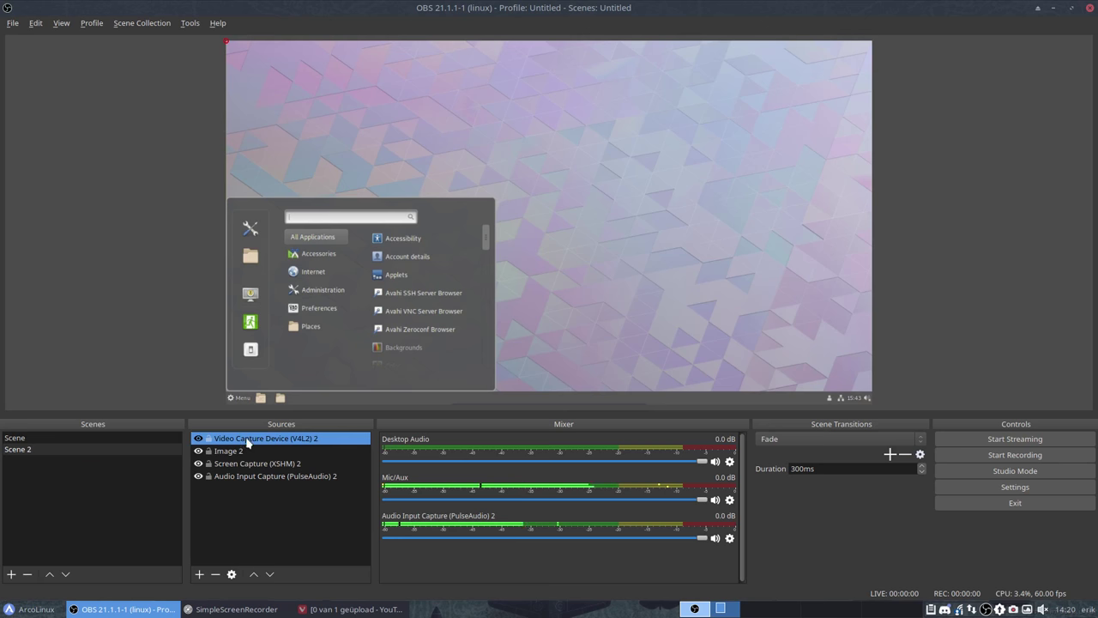
{"action": "left_click", "coordinate": [255, 573]}
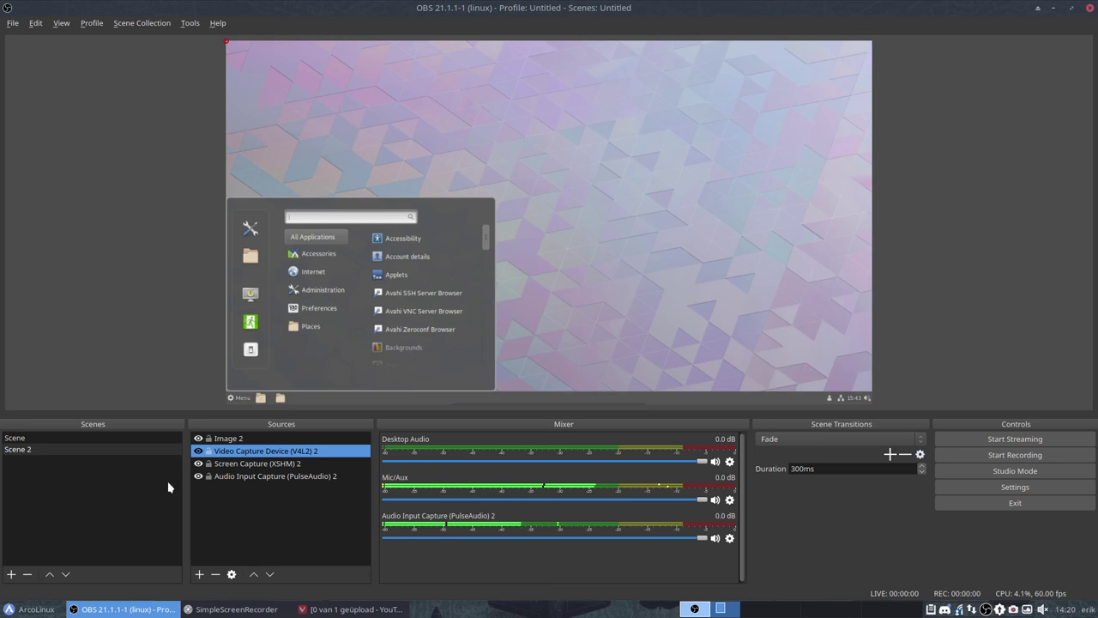
Switch back and forth between Scene and Scene 2 to compare their four sources
{"action": "left_click", "coordinate": [19, 439]}
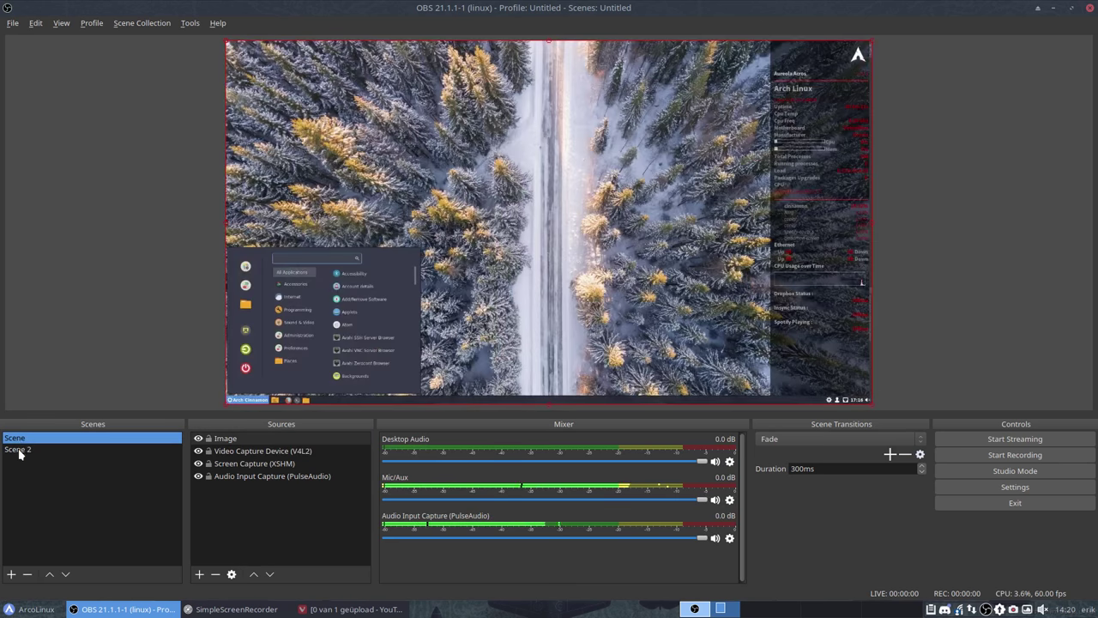
{"action": "left_click", "coordinate": [21, 449]}
{"action": "left_click", "coordinate": [19, 438]}
{"action": "left_click", "coordinate": [23, 451]}
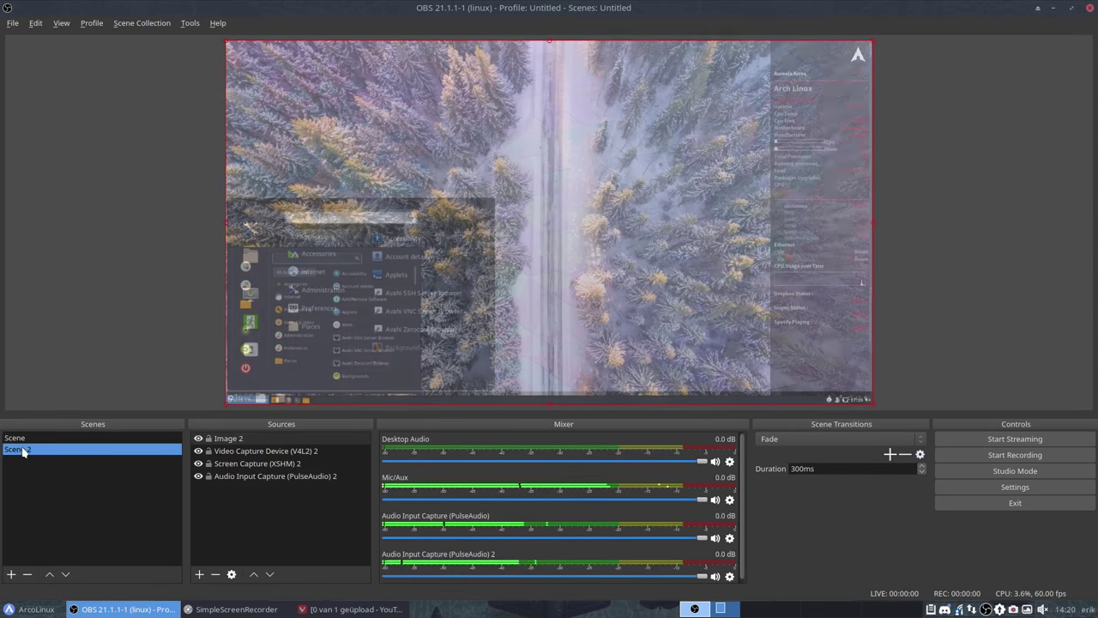
{"action": "left_click", "coordinate": [19, 438]}
{"action": "left_click", "coordinate": [26, 450]}
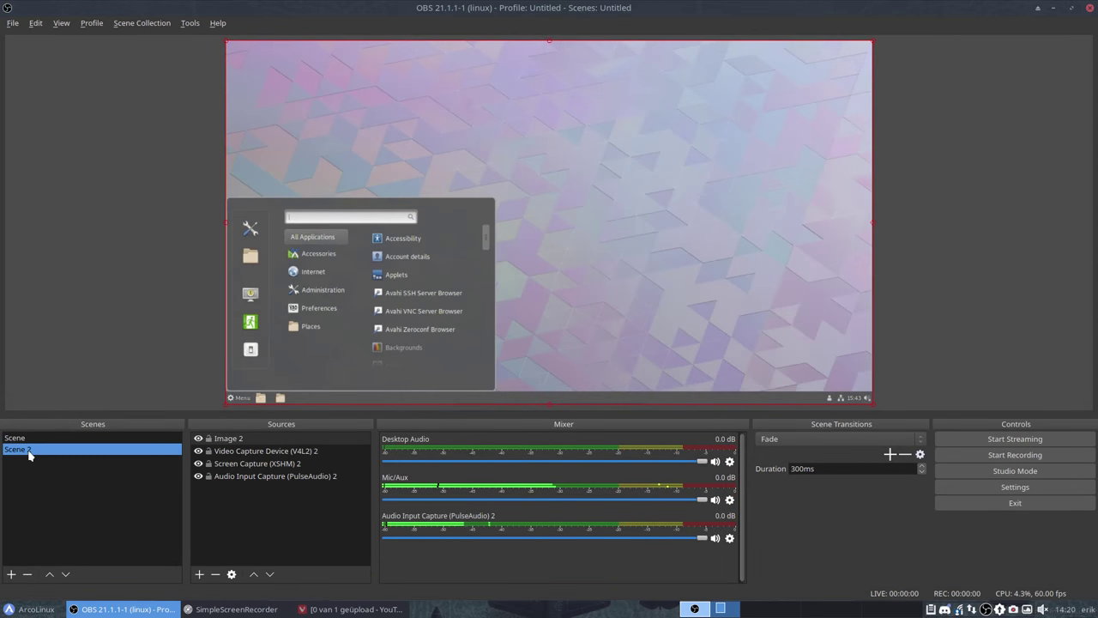
{"action": "left_click", "coordinate": [24, 440]}
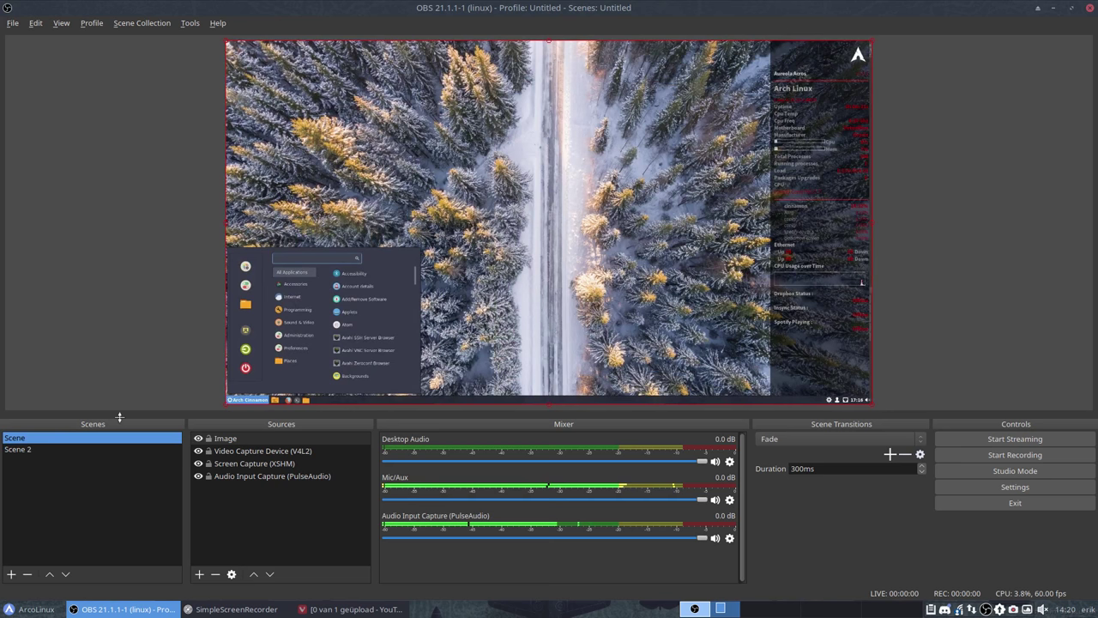
{"action": "left_click", "coordinate": [24, 449]}
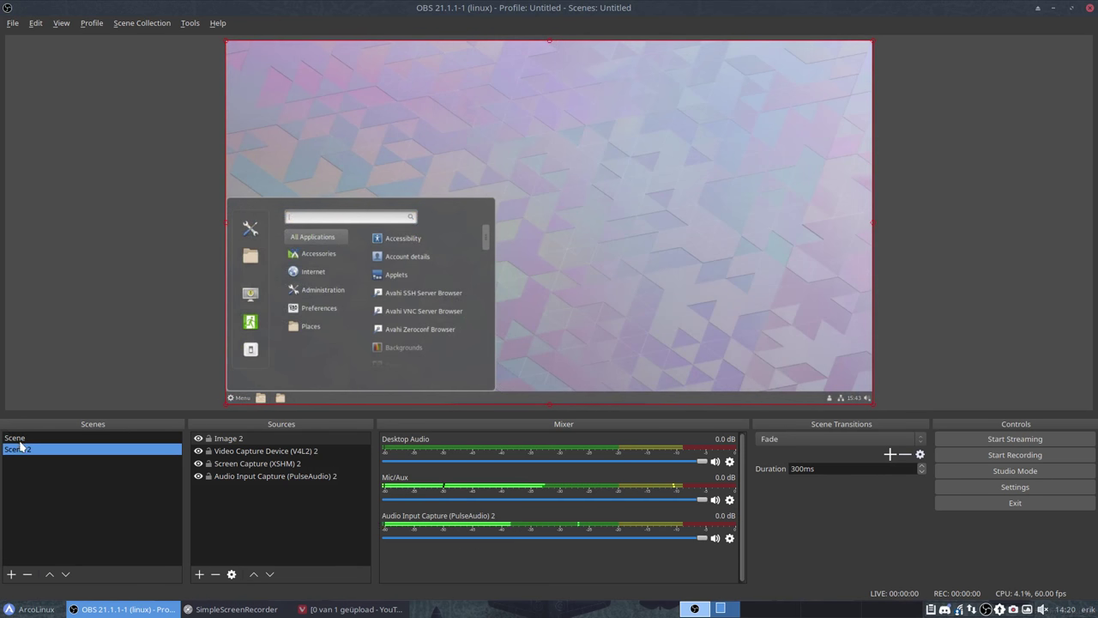
{"action": "left_click", "coordinate": [19, 441]}
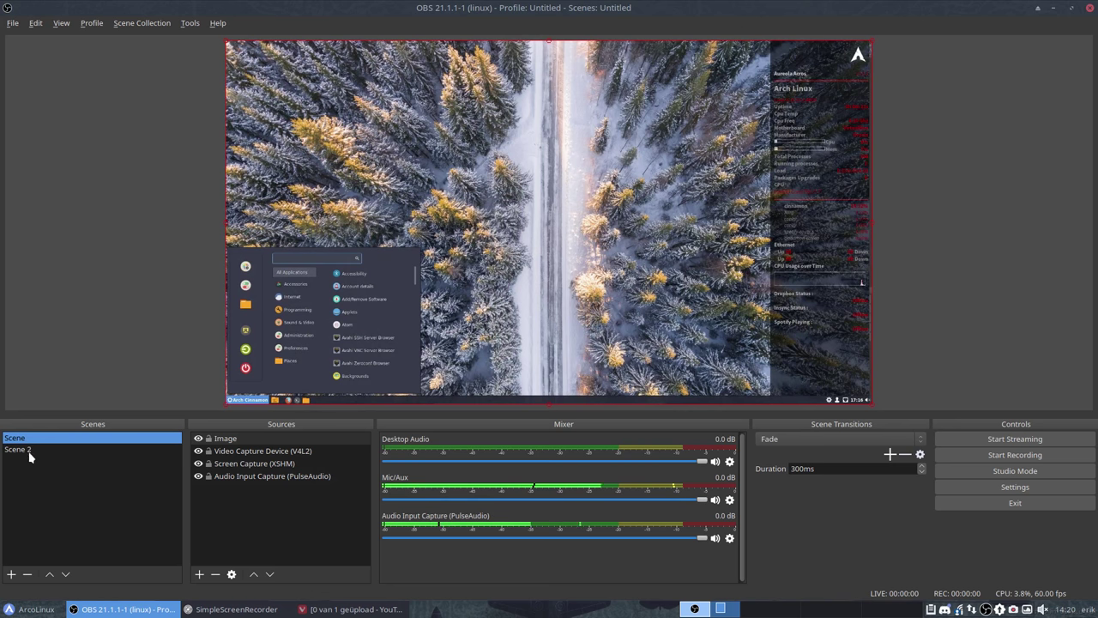
{"action": "left_click", "coordinate": [24, 449]}
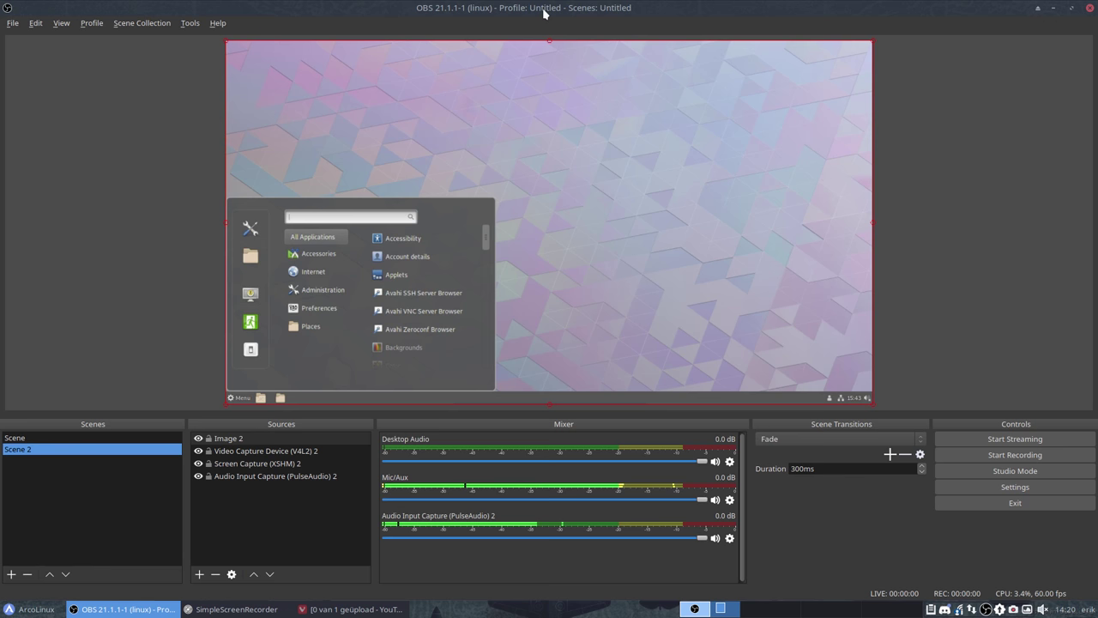
Confirm base and scaled video resolutions are 1920x1080, then quit OBS Studio
{"action": "left_click", "coordinate": [1015, 486]}
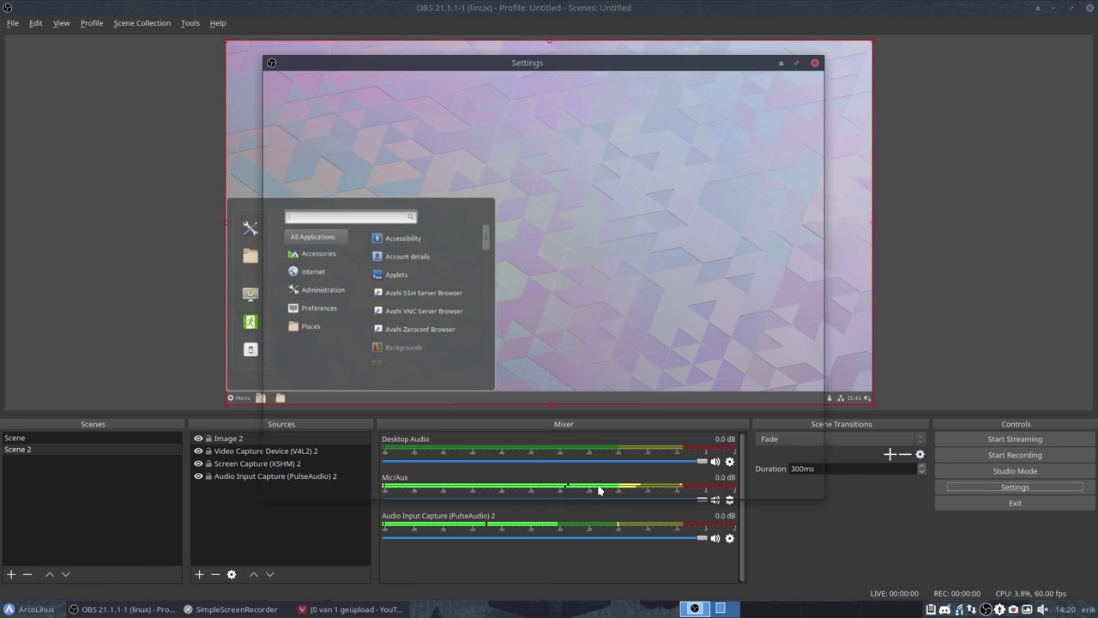
{"action": "left_click", "coordinate": [312, 212]}
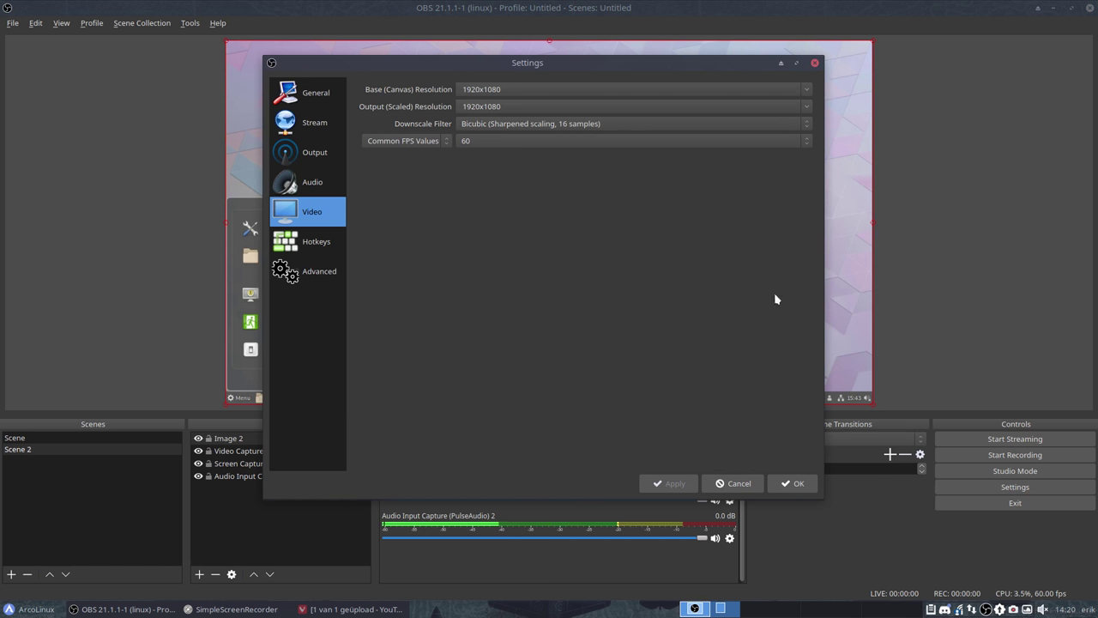
{"action": "left_click", "coordinate": [792, 483]}
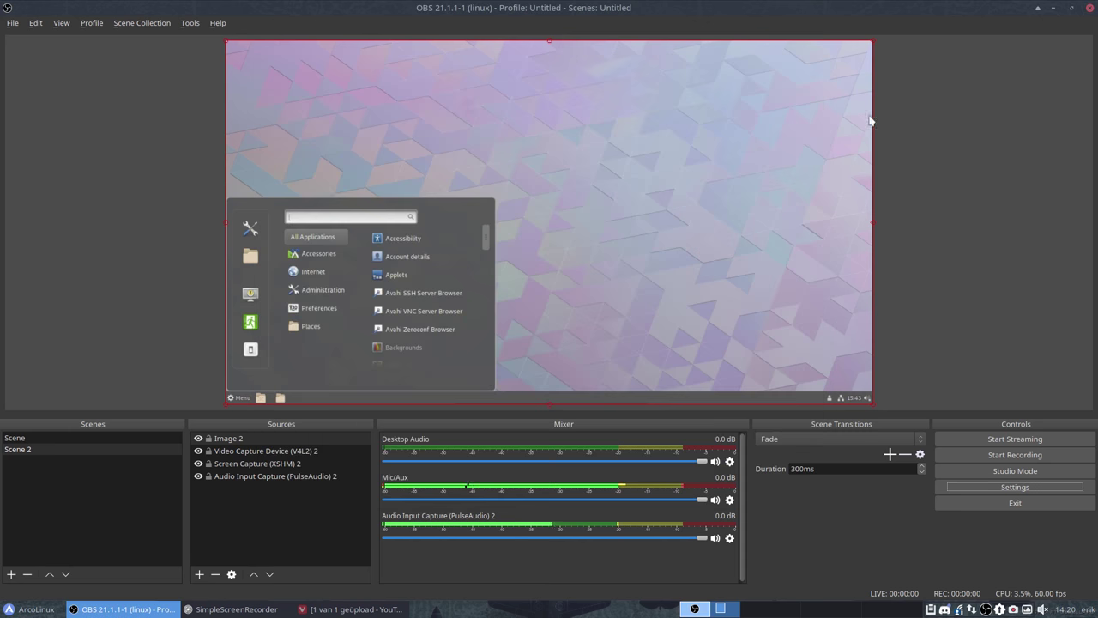
{"action": "left_click", "coordinate": [1087, 8]}
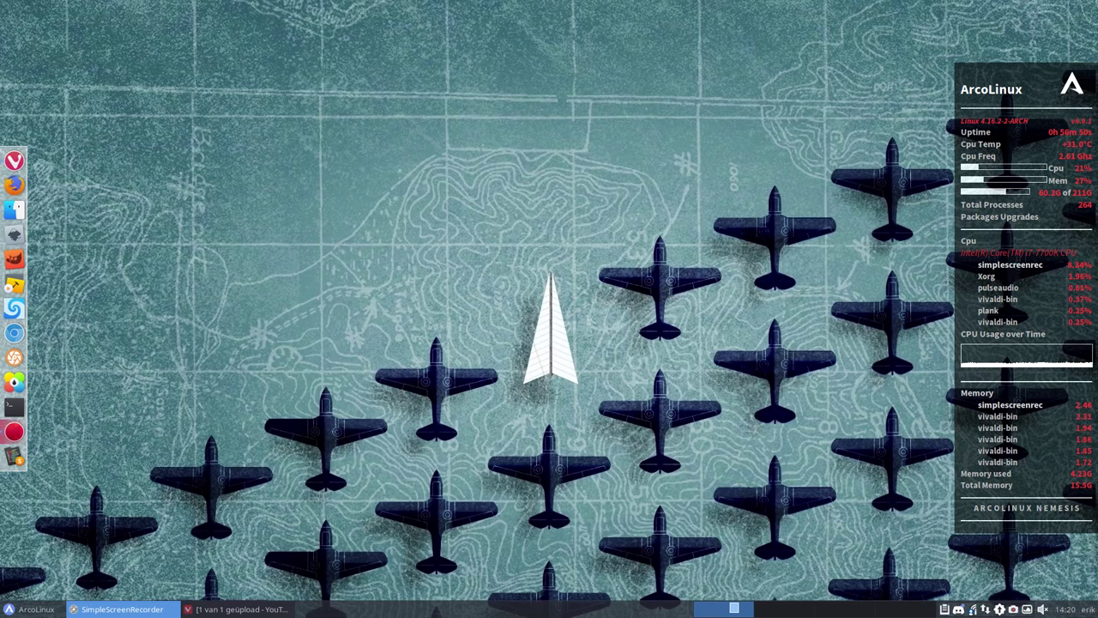